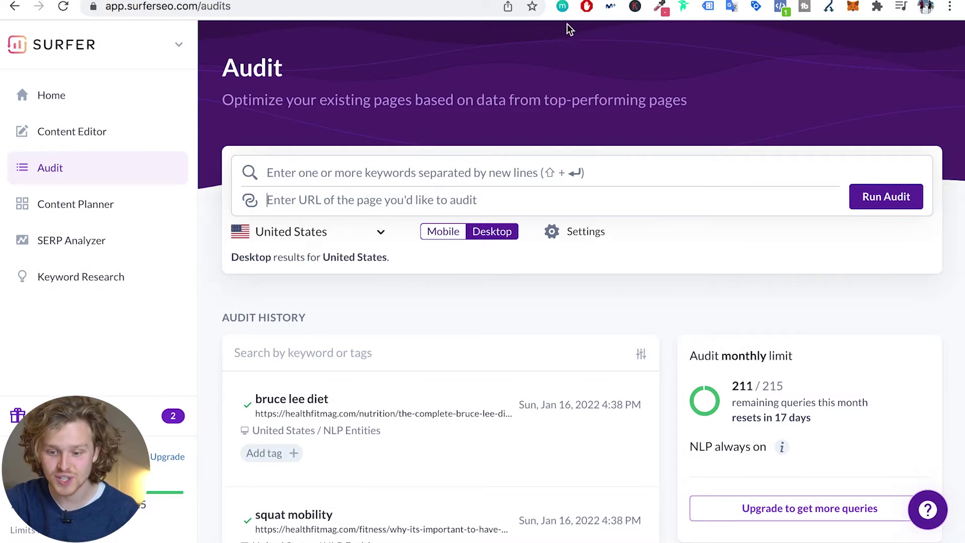
Copy the keto coconut cream pie recipe page URL and return to Surfer Audit.
key("ctrl+Tab")
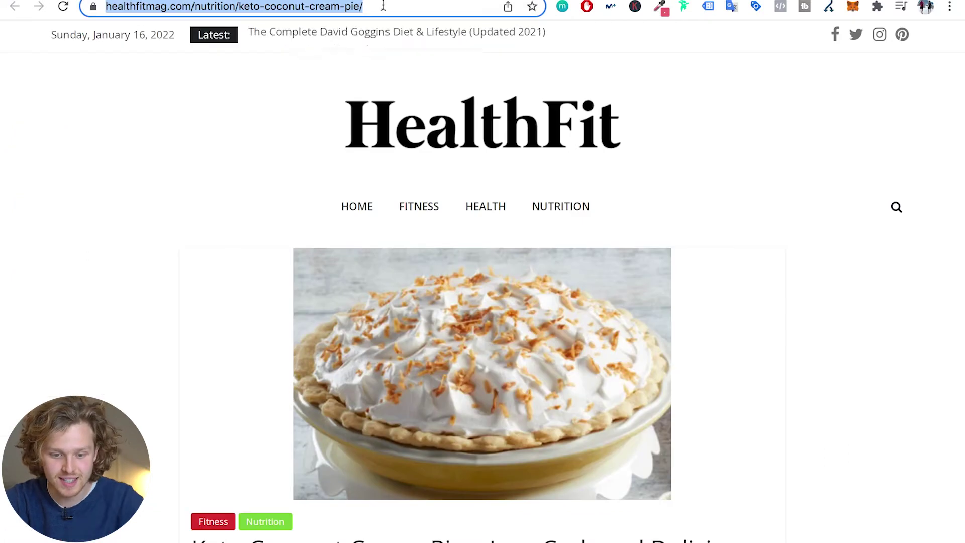
key("ctrl+shift+Tab")
Paste the recipe page URL and enter the keyword 'keto coconut cream pie'.
left_click(343, 200)
type("https://healthfitmag.com/nutrition/keto-coconut-cream-pie/")
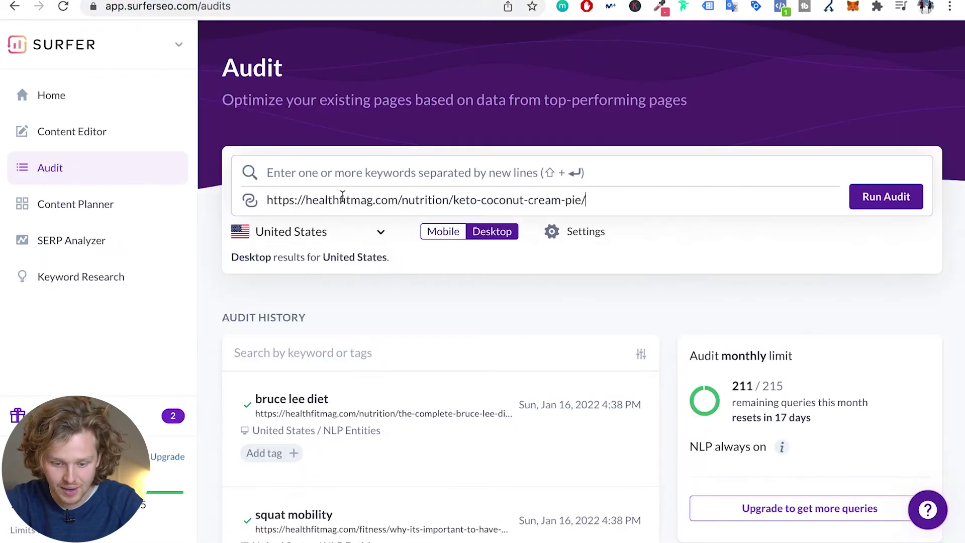
left_click(345, 161)
type("keto coconut ")
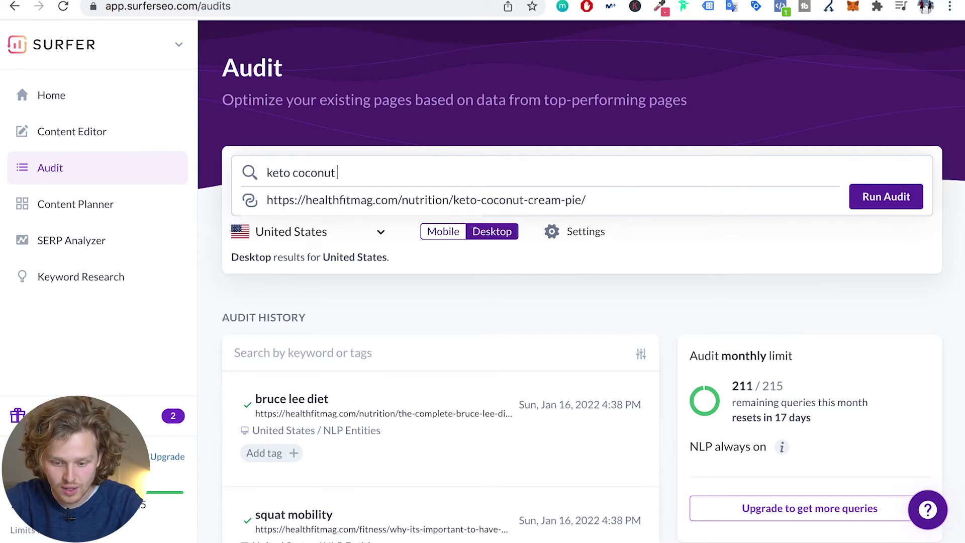
type("cream pie")
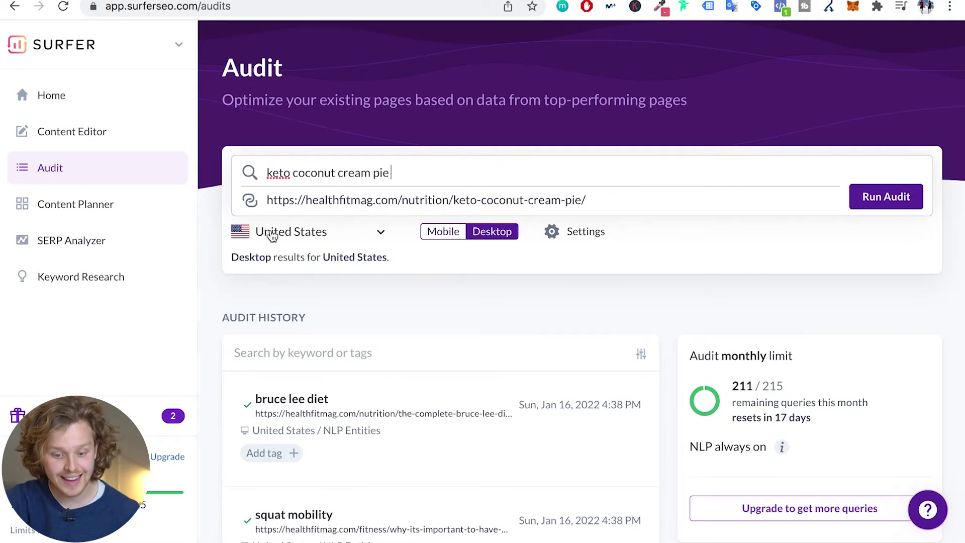
Keep United States as the location, enable Sentiment, and run the audit.
left_click(271, 236)
scroll(334, 323, "down", 2)
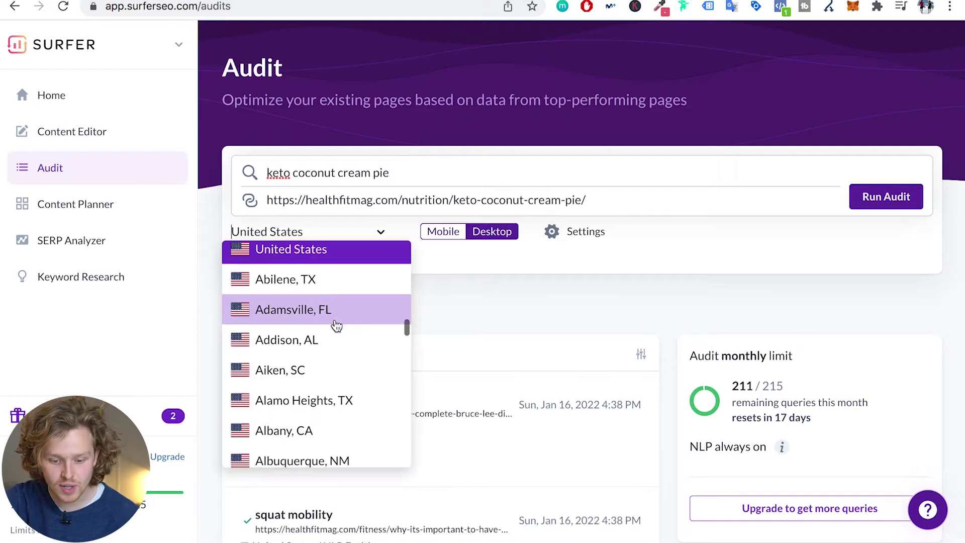
scroll(287, 415, "down", 4)
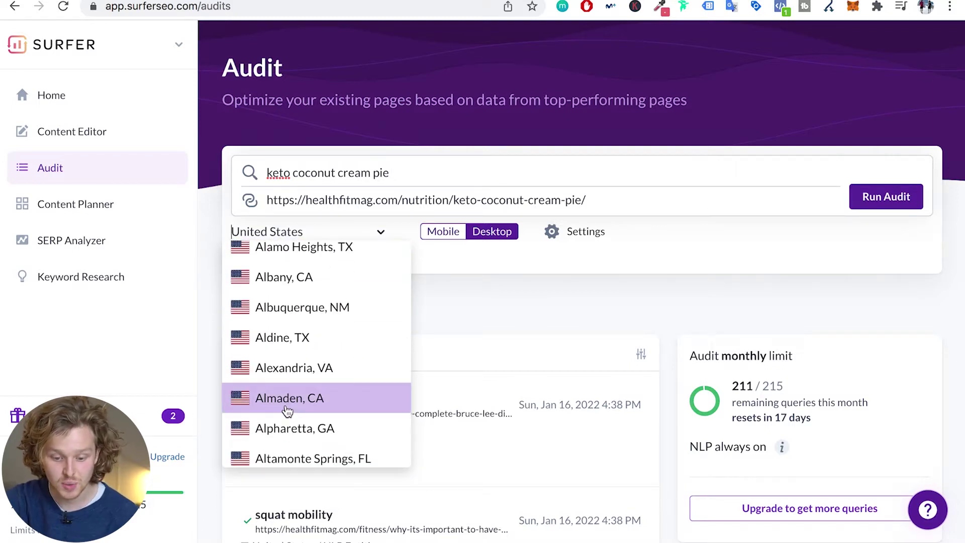
scroll(285, 405, "down", 2)
scroll(381, 323, "up", 5)
left_click(468, 291)
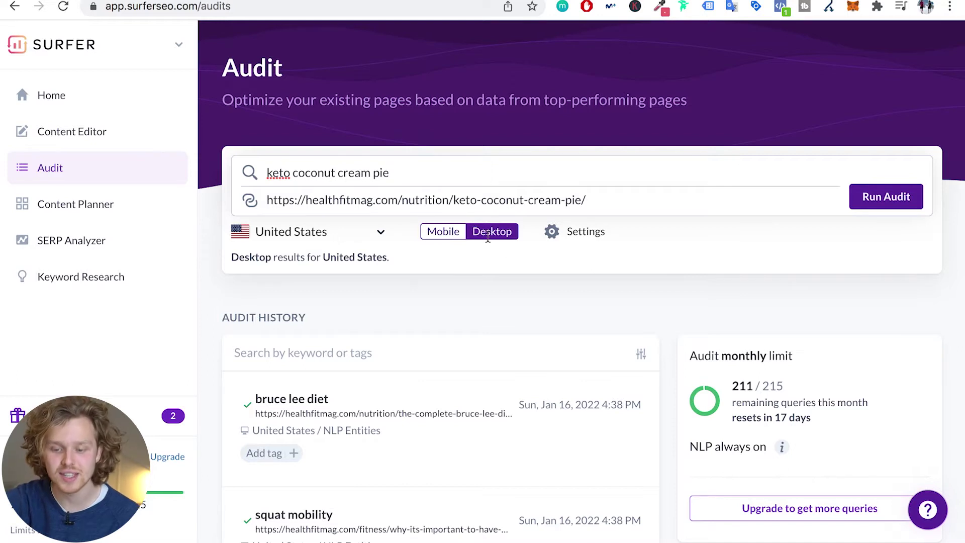
mouse_move(571, 239)
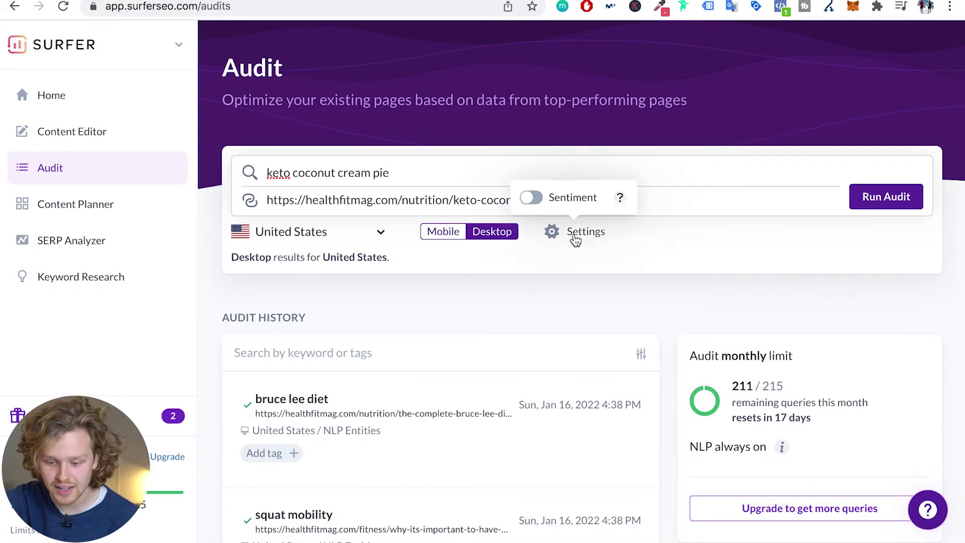
left_click(531, 197)
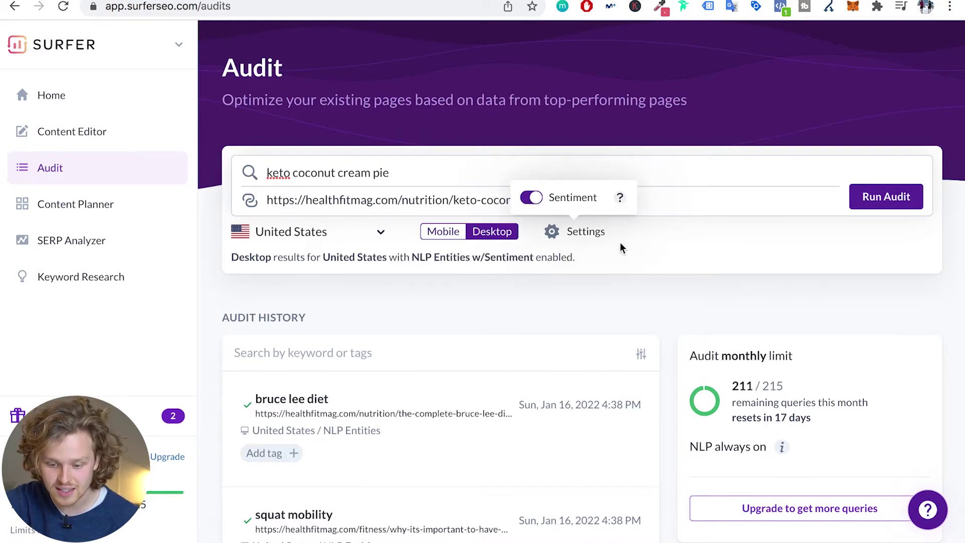
left_click(886, 198)
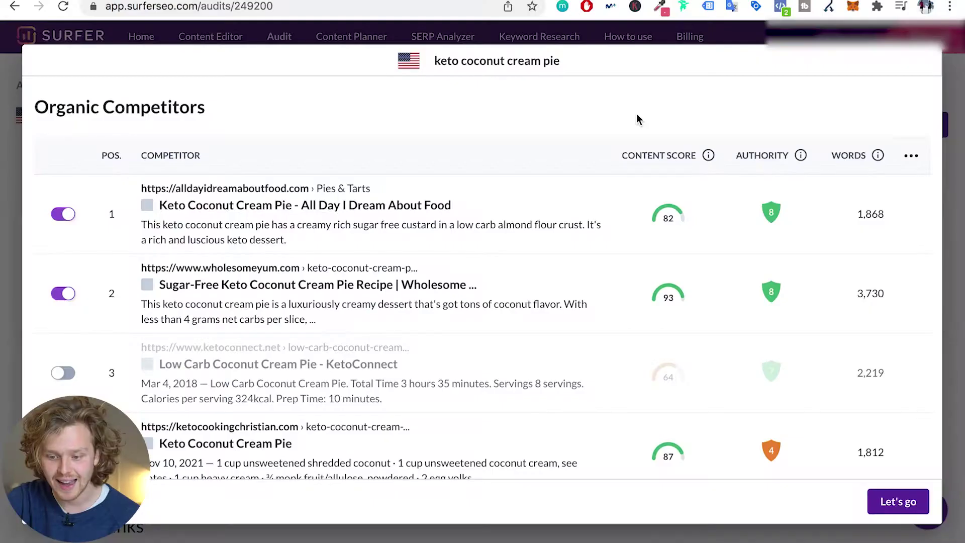
Switch on the KetoConnect and lowcarbyum results as competitors.
scroll(660, 187, "down", 1)
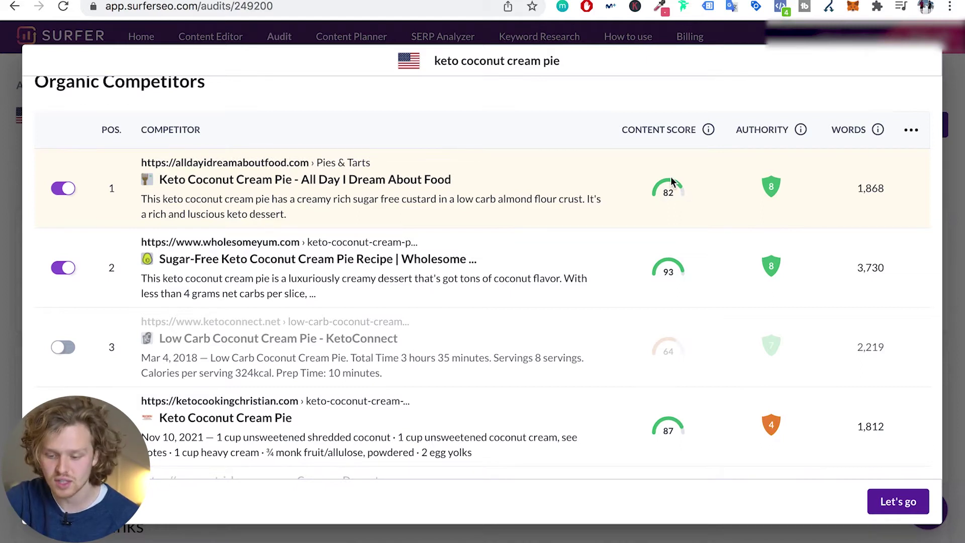
scroll(667, 188, "down", 2)
scroll(728, 198, "up", 3)
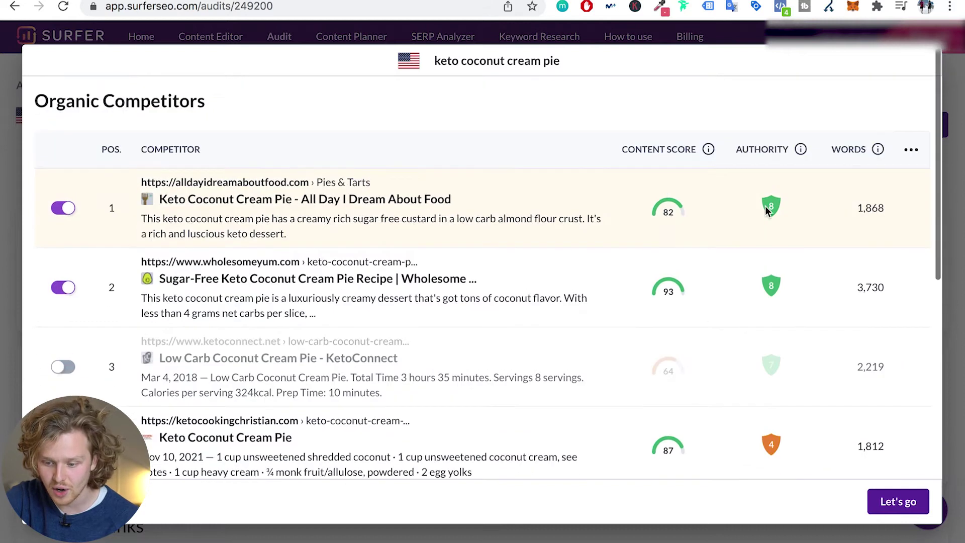
scroll(772, 208, "down", 1)
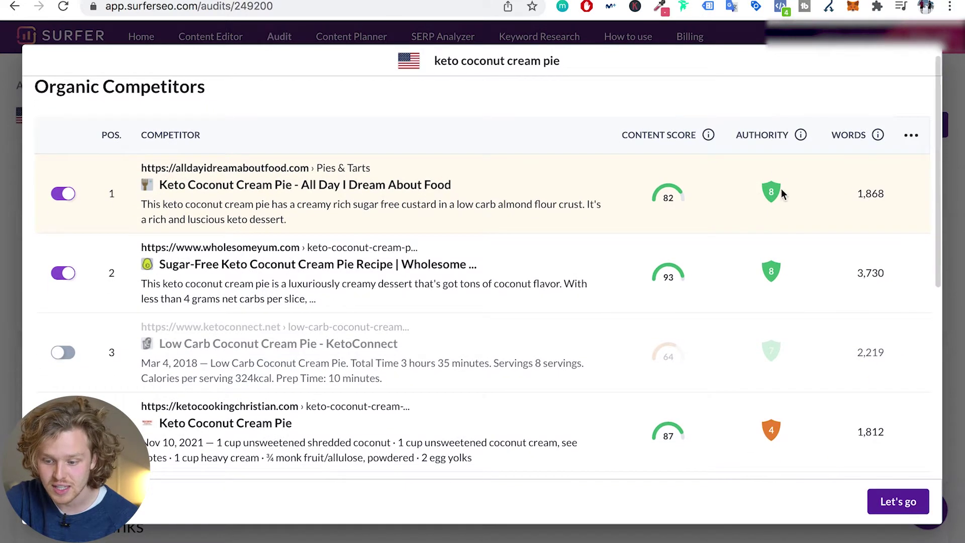
scroll(774, 191, "down", 1)
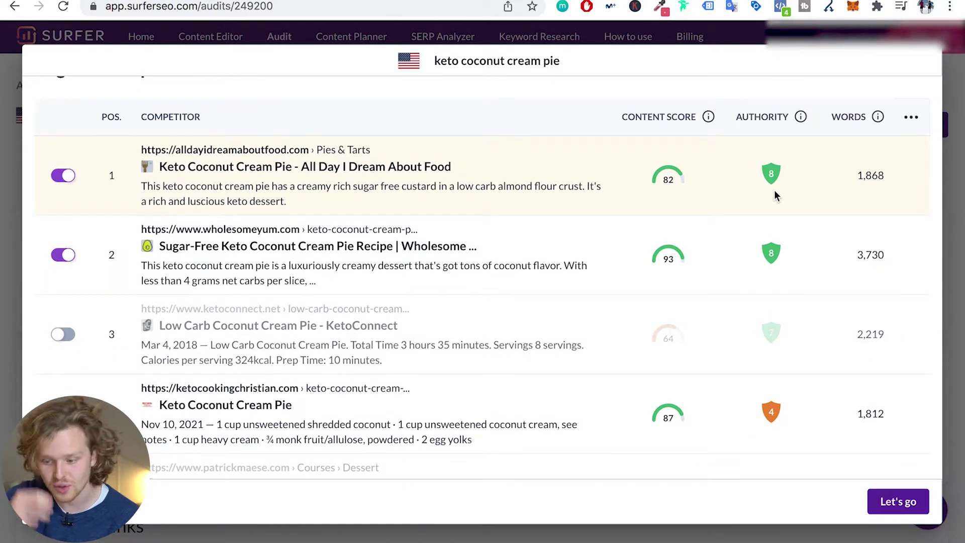
scroll(709, 176, "down", 6)
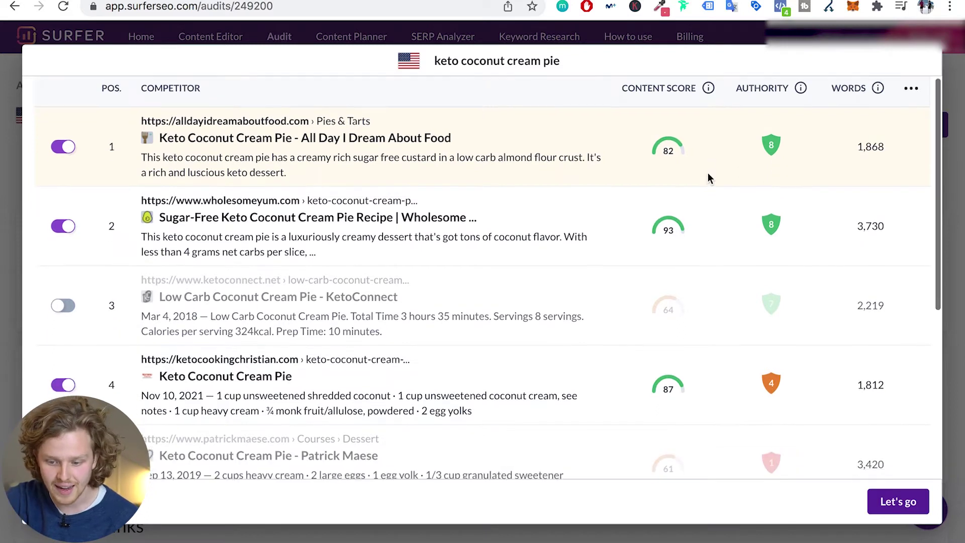
scroll(685, 352, "down", 10)
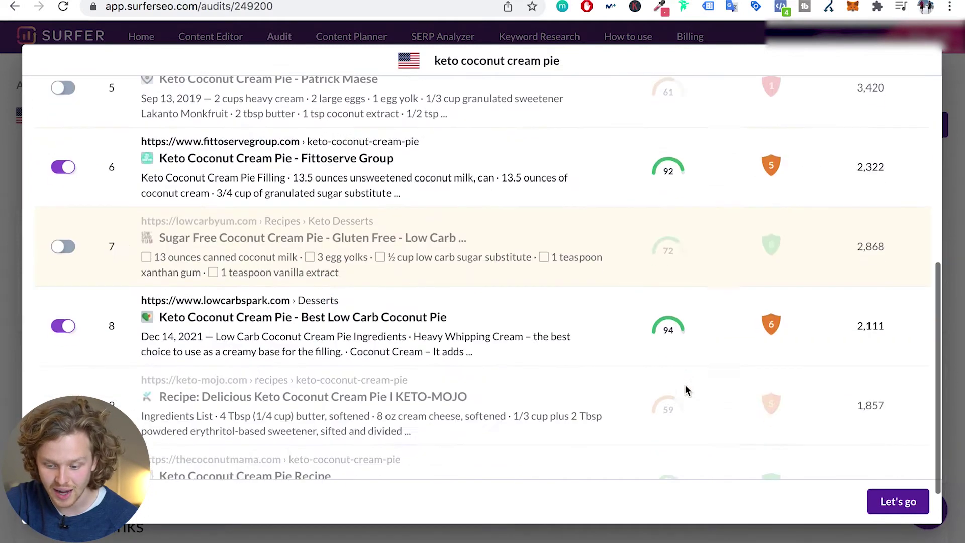
scroll(694, 349, "up", 16)
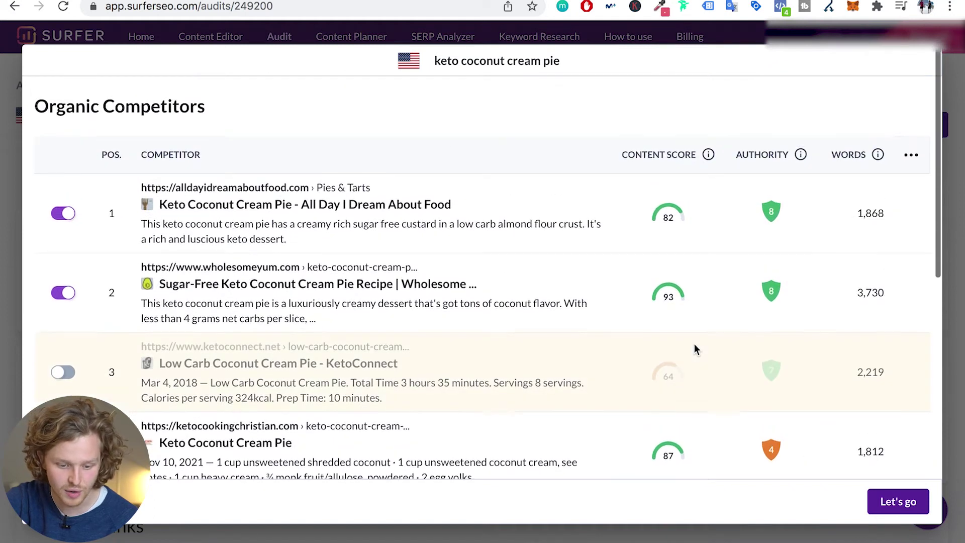
left_click(64, 347)
scroll(72, 358, "down", 2)
scroll(72, 358, "down", 7)
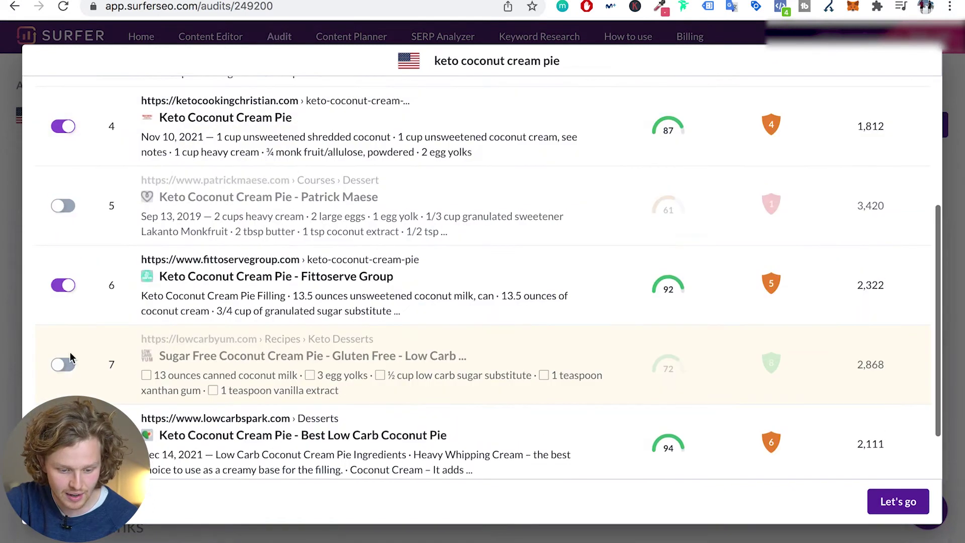
left_click(71, 360)
Confirm the competitor selection to open the audit report.
scroll(433, 331, "down", 1)
scroll(434, 332, "down", 5)
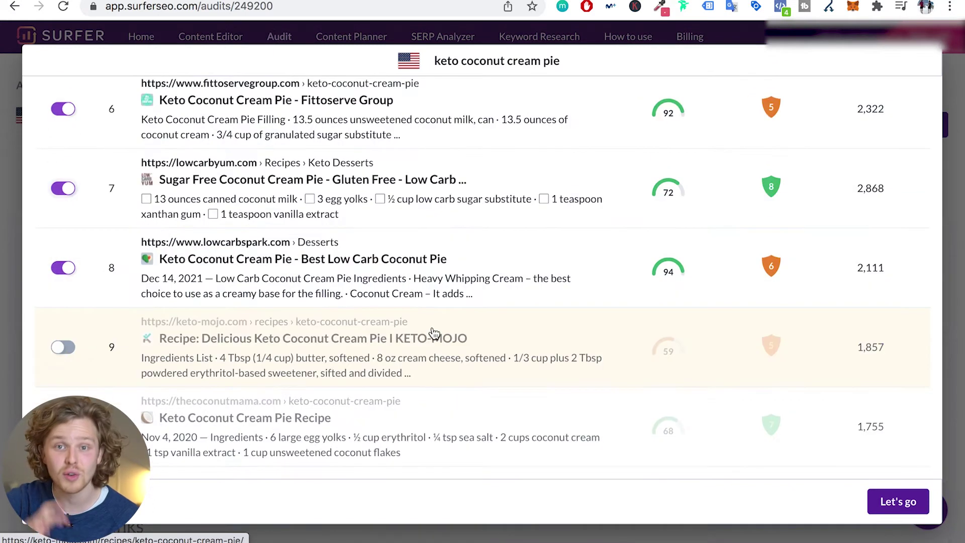
left_click(898, 501)
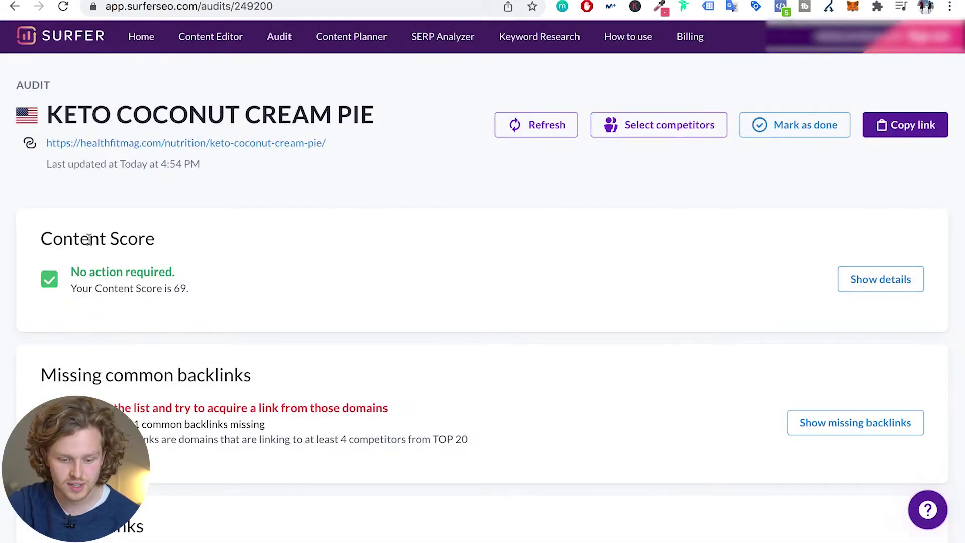
Expand the Content Score chart comparing the page's 69 with competitor scores of 64–94.
left_click_drag(41, 238, 198, 242)
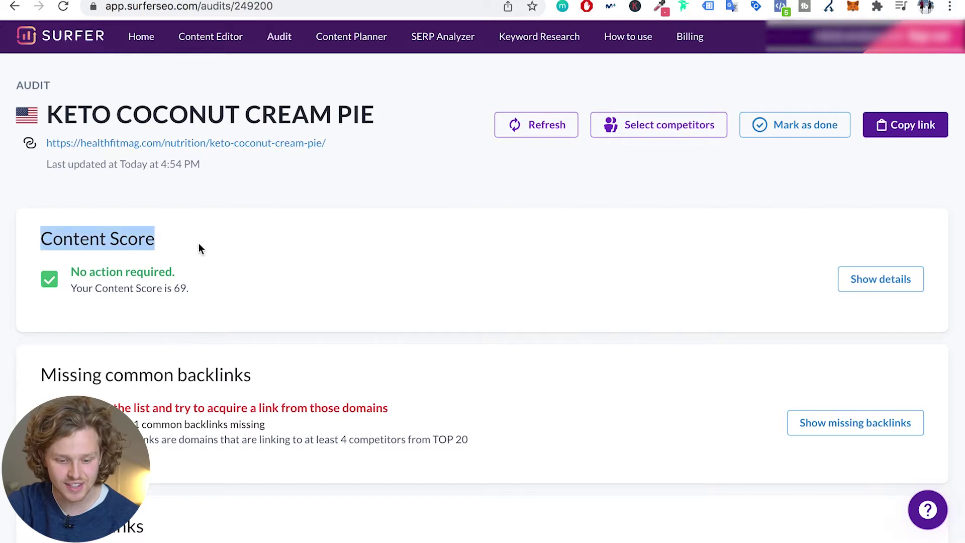
left_click(198, 242)
left_click(883, 285)
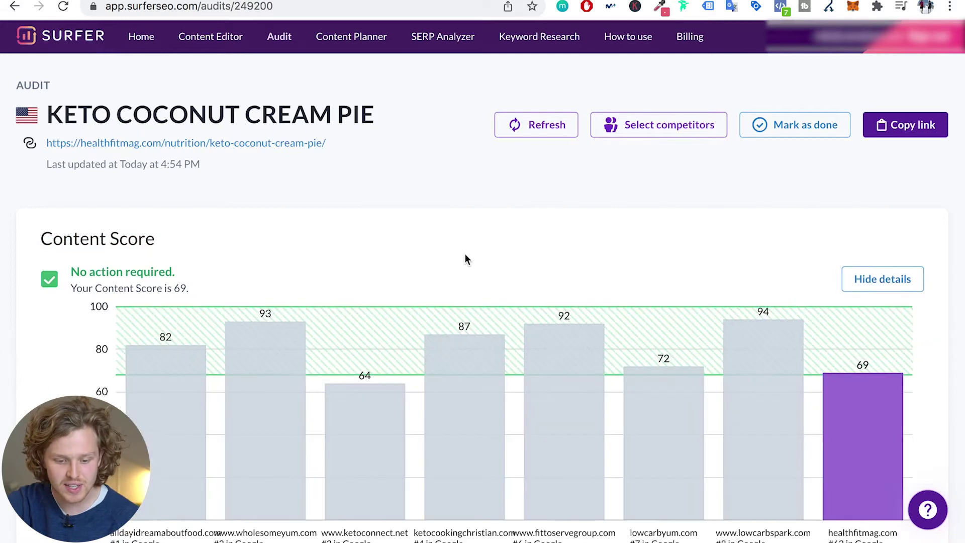
scroll(466, 259, "down", 2)
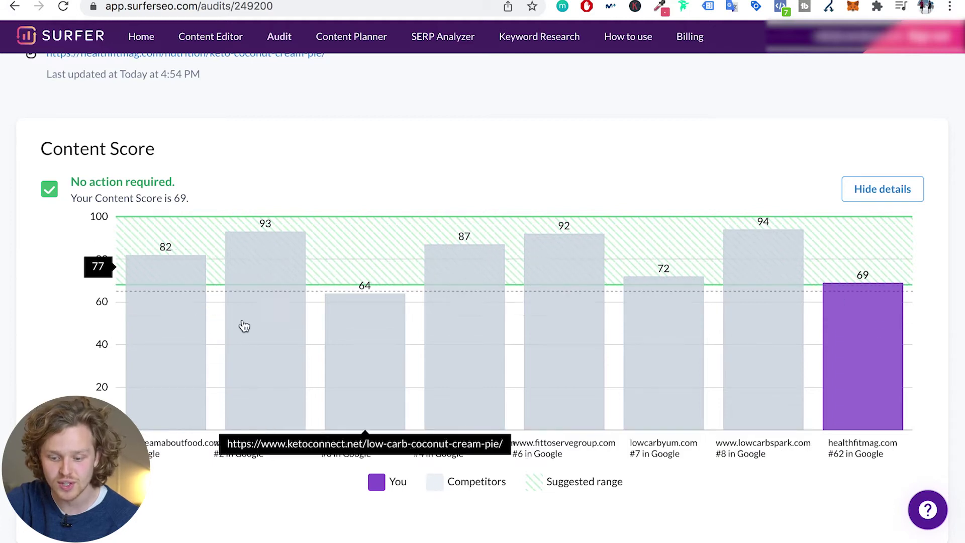
scroll(406, 312, "down", 1)
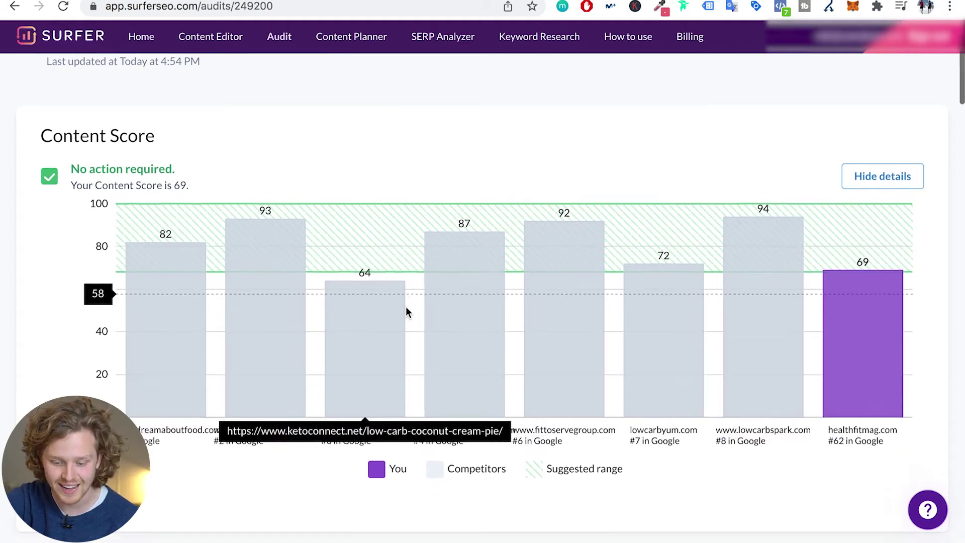
scroll(405, 312, "down", 7)
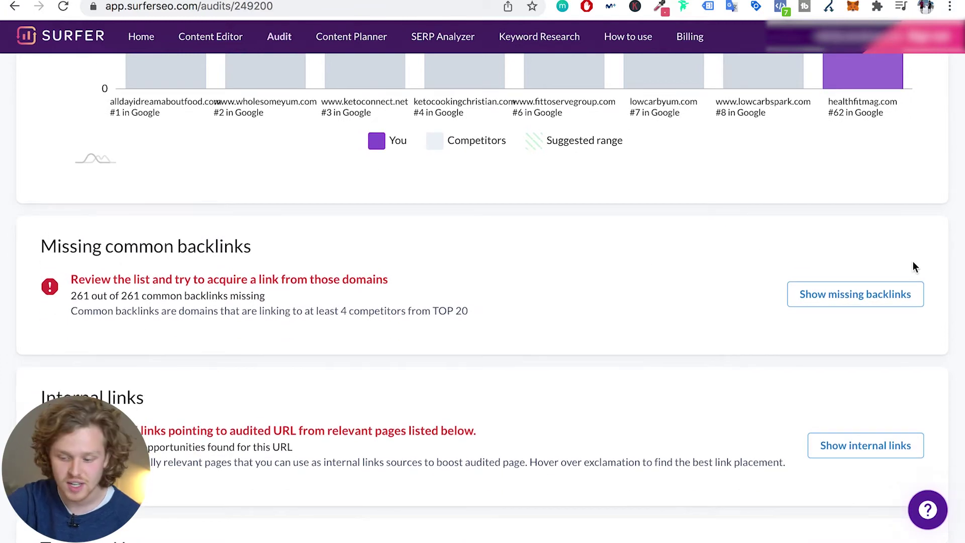
left_click(879, 295)
scroll(883, 300, "down", 2)
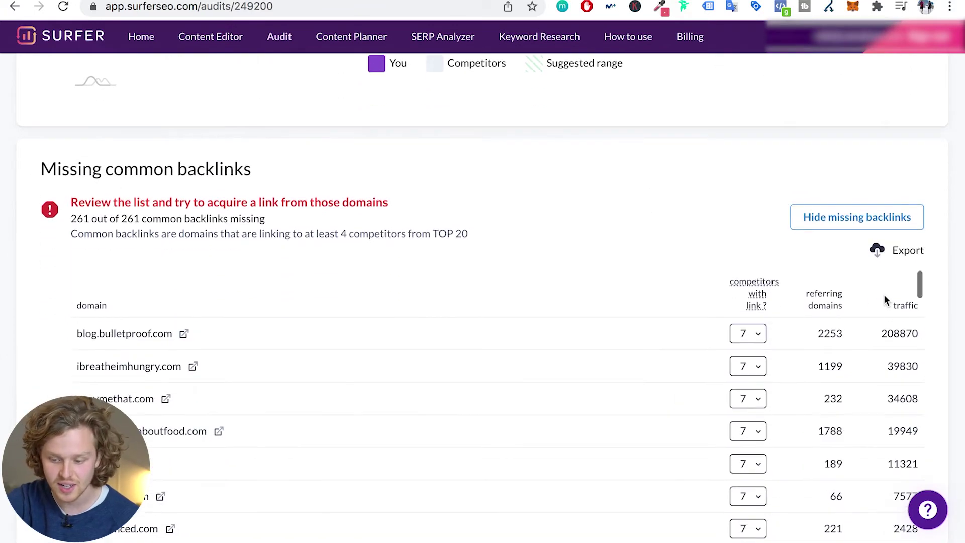
scroll(65, 275, "down", 2)
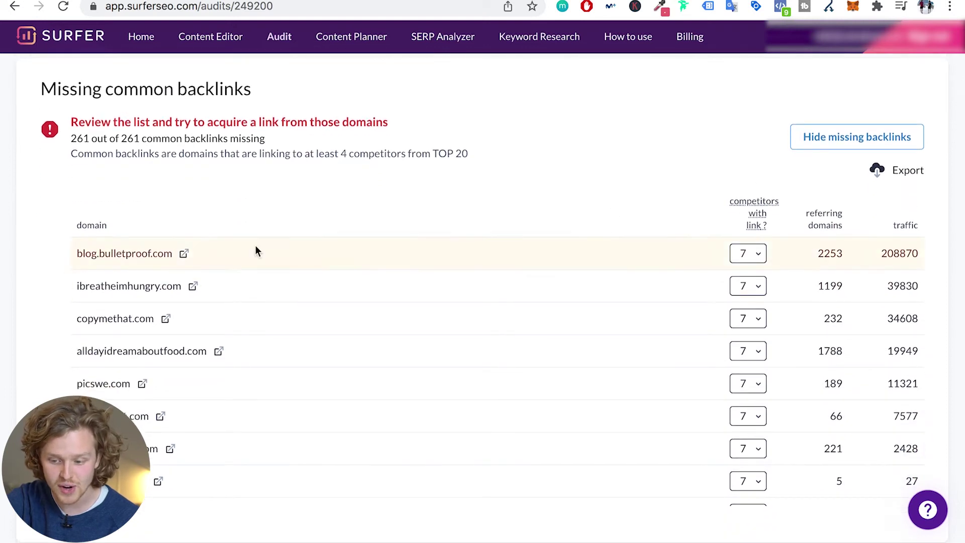
scroll(172, 381, "down", 2)
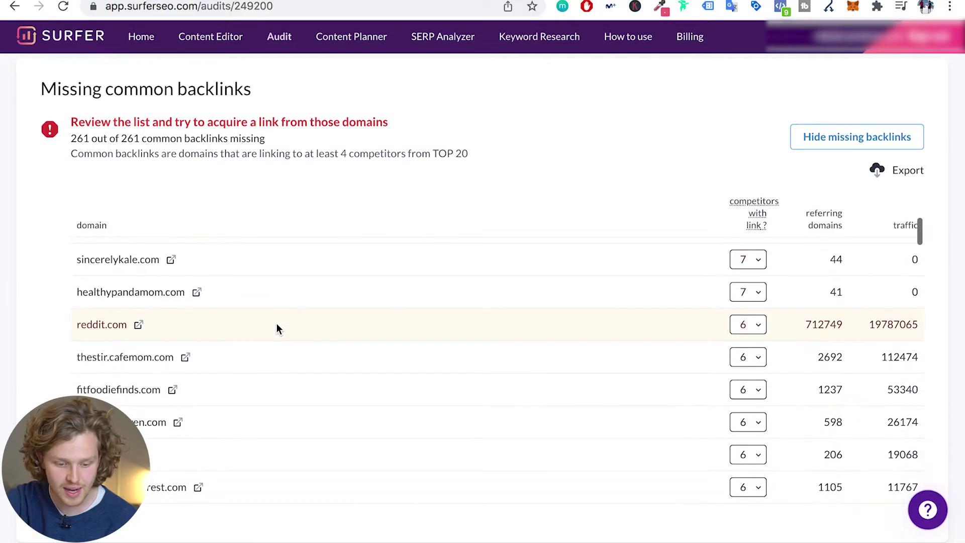
scroll(276, 323, "down", 3)
scroll(277, 323, "up", 15)
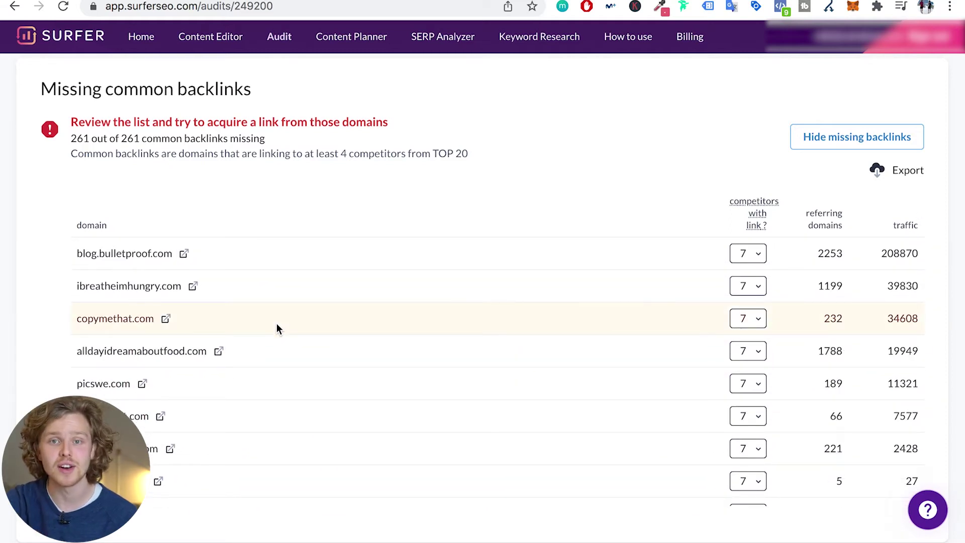
left_click(832, 141)
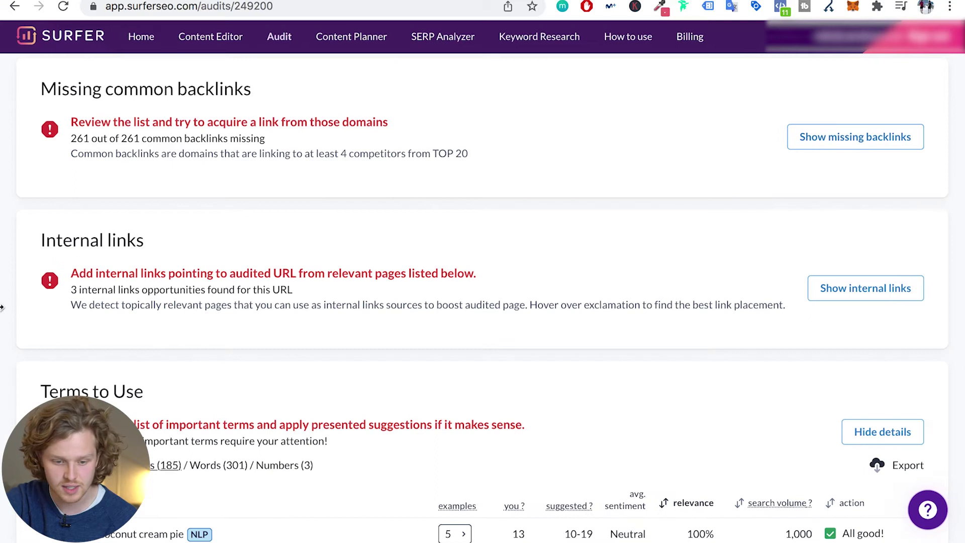
scroll(883, 237, "down", 1)
left_click(883, 238)
scroll(4, 327, "down", 2)
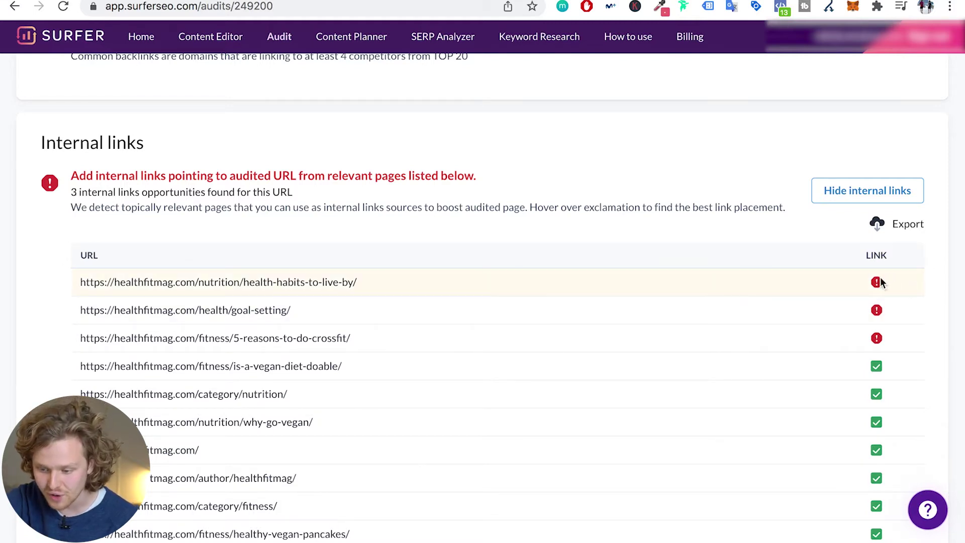
mouse_move(879, 279)
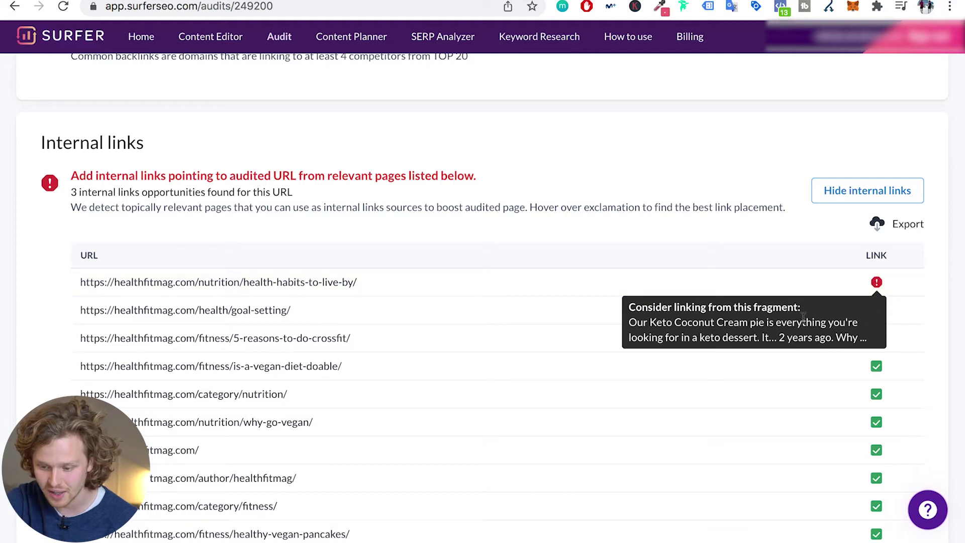
scroll(669, 309, "down", 5)
scroll(668, 309, "down", 5)
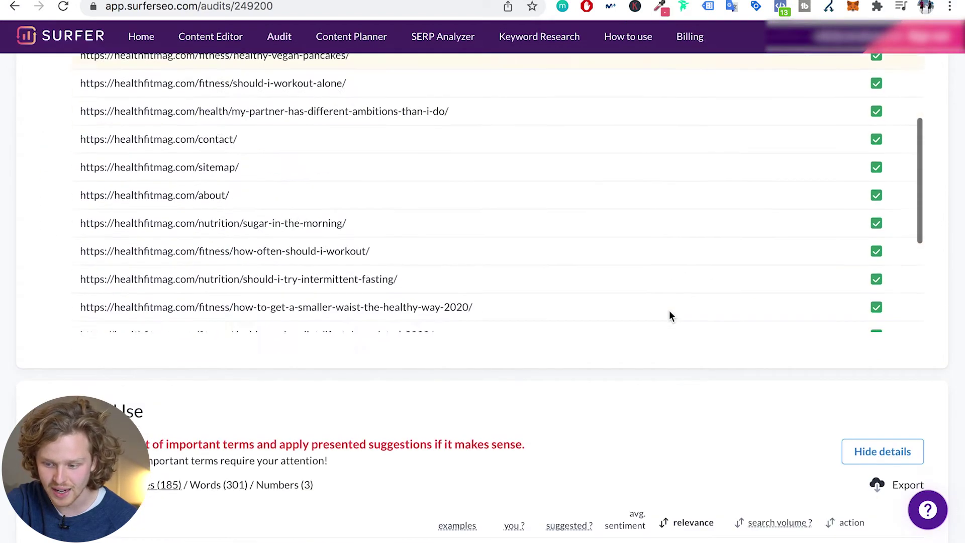
scroll(669, 316, "down", 3)
scroll(669, 315, "up", 10)
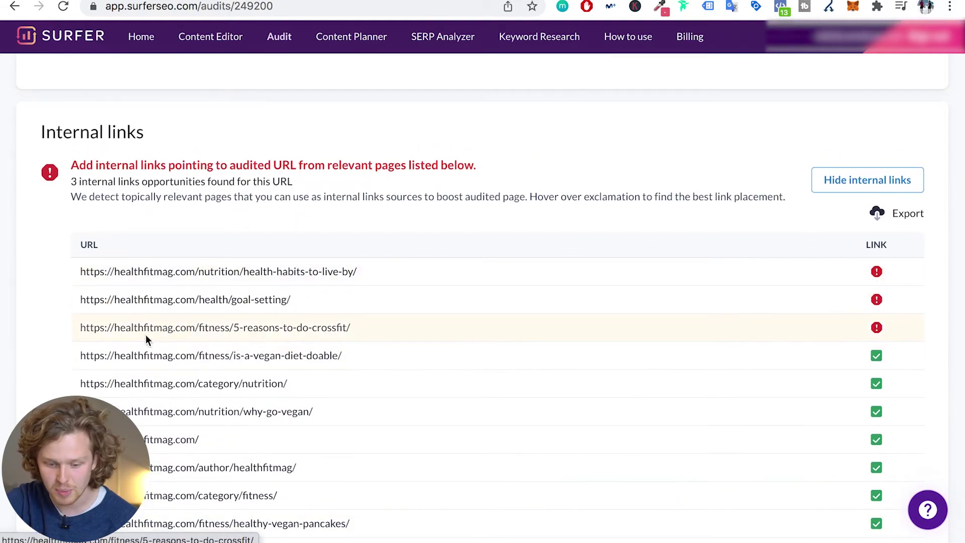
scroll(2, 365, "down", 1)
left_click(913, 156)
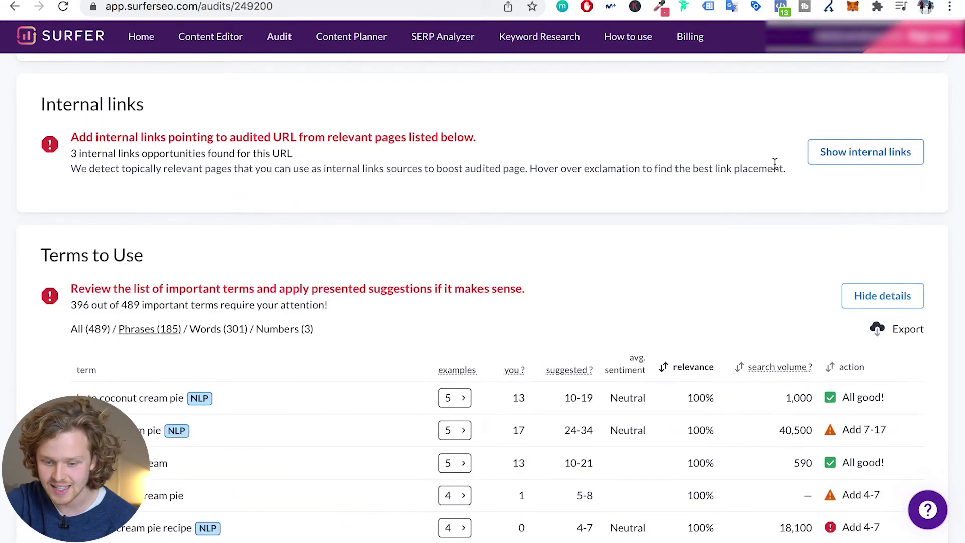
scroll(2, 293, "down", 3)
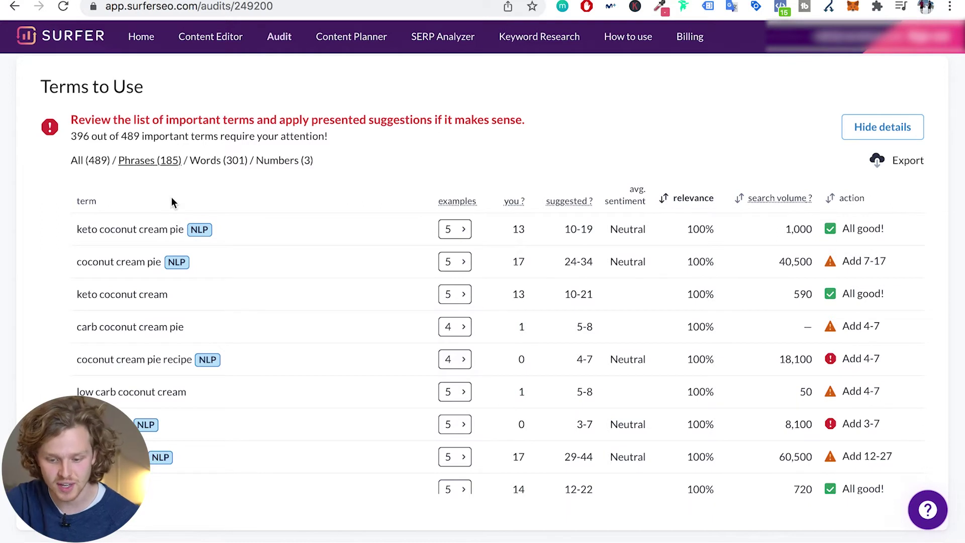
triple_click(161, 241)
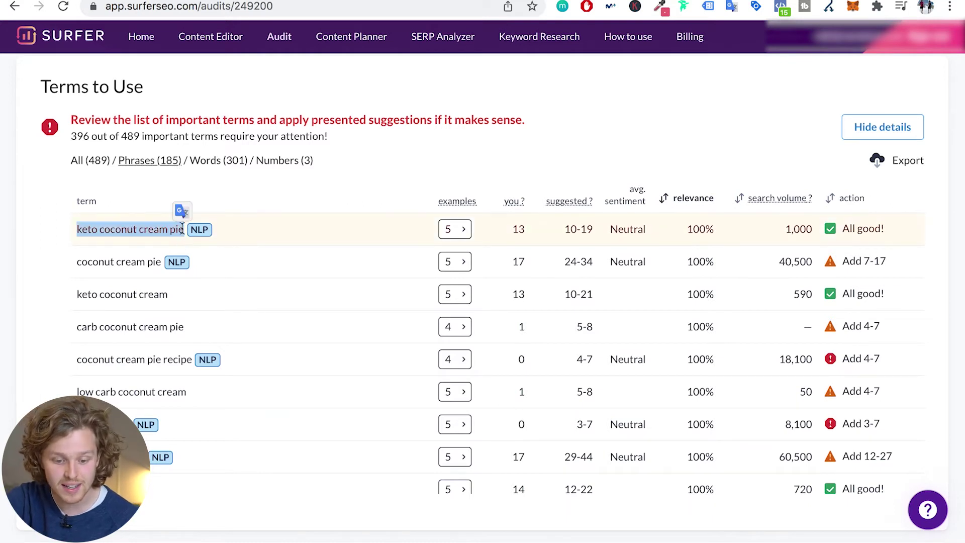
left_click(182, 227)
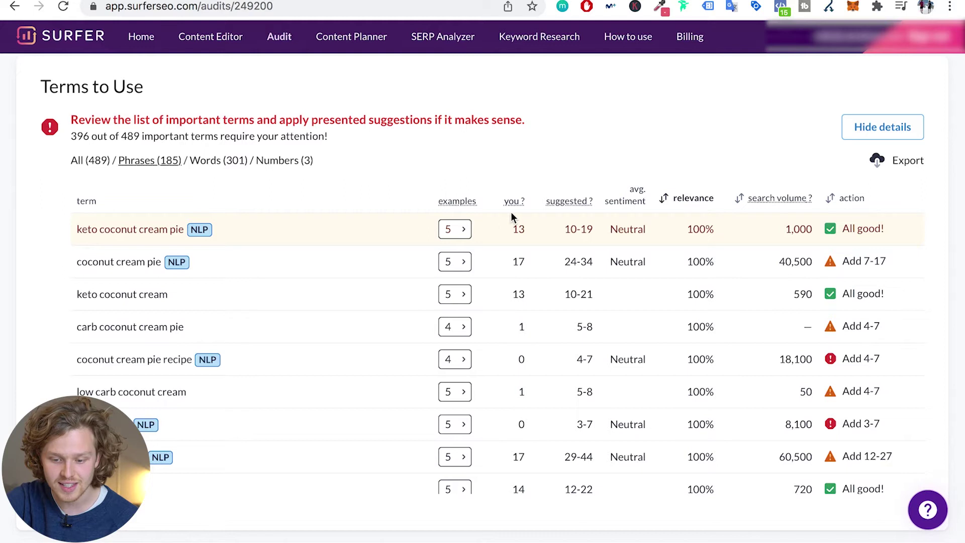
scroll(514, 248, "up", 1)
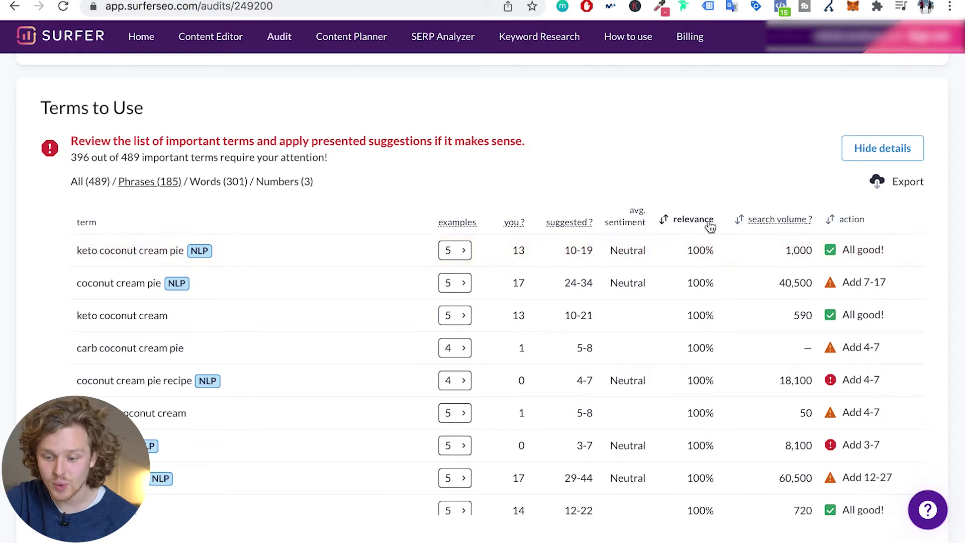
left_click_drag(837, 249, 886, 249)
left_click(885, 249)
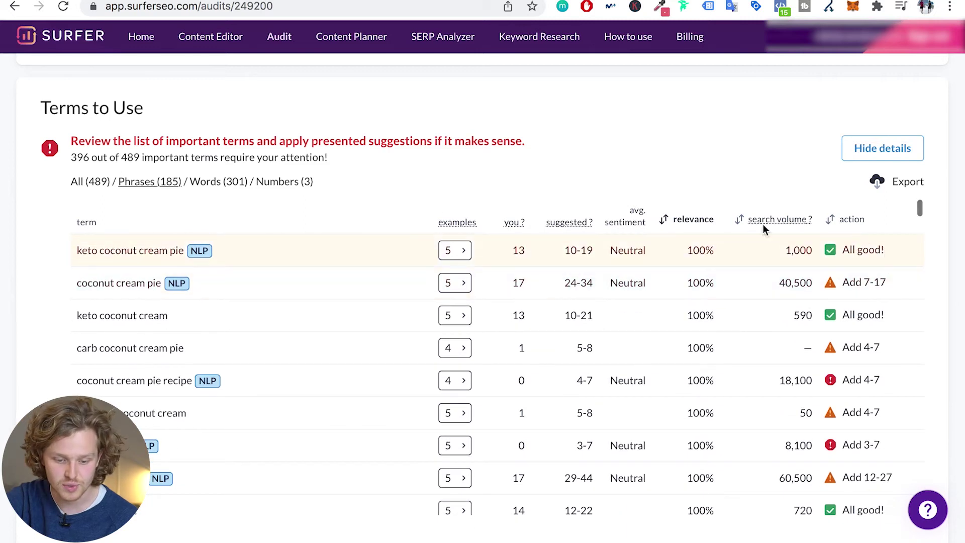
scroll(209, 255, "down", 5)
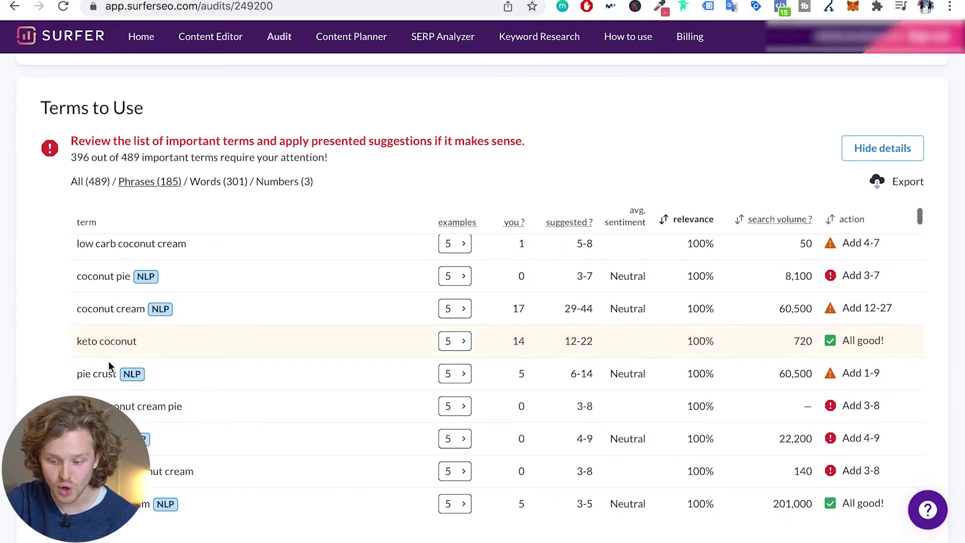
scroll(158, 424, "down", 2)
scroll(157, 423, "up", 5)
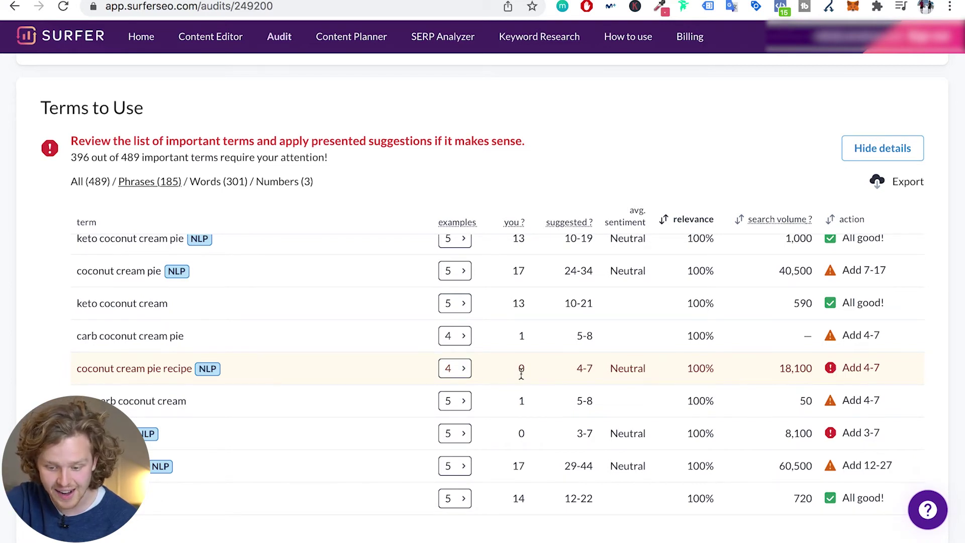
left_click_drag(579, 368, 593, 374)
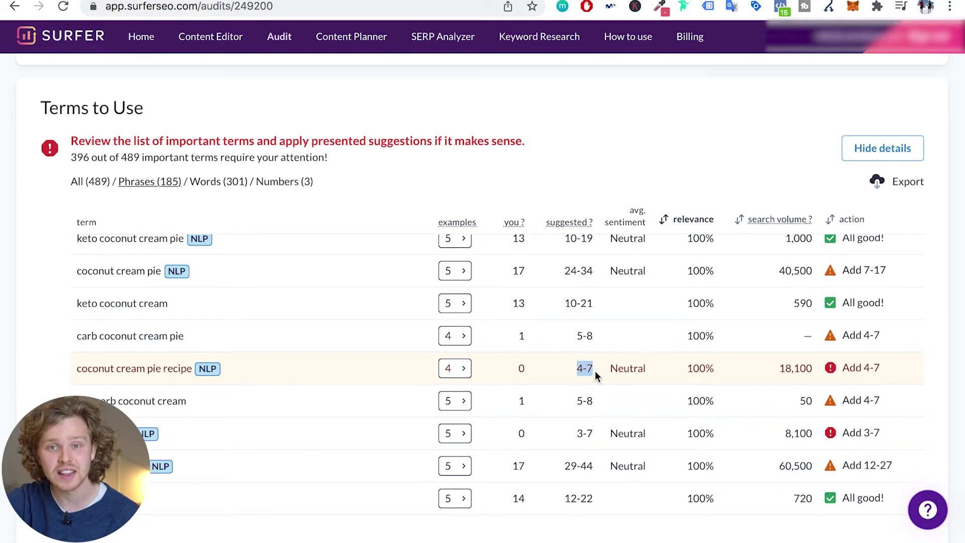
left_click(282, 368)
scroll(199, 401, "up", 1)
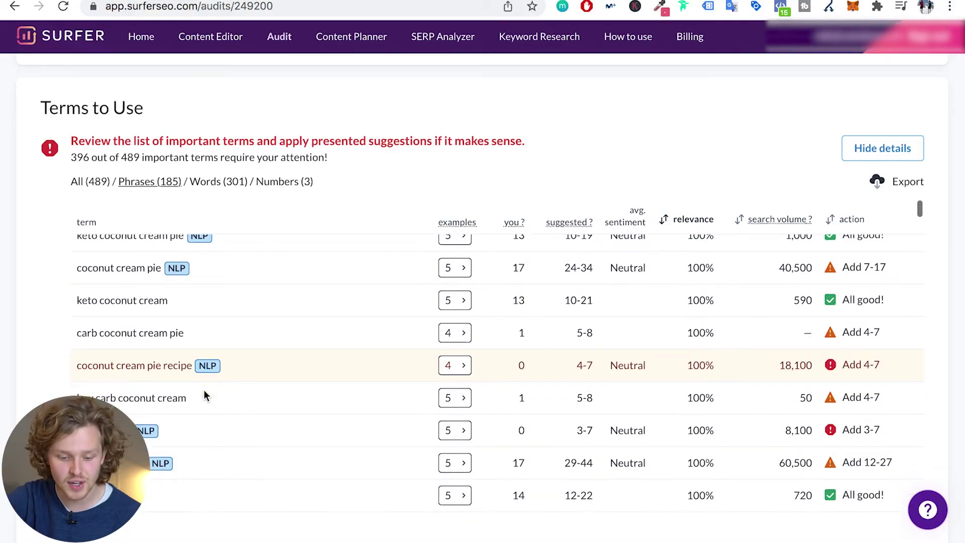
scroll(148, 390, "down", 1)
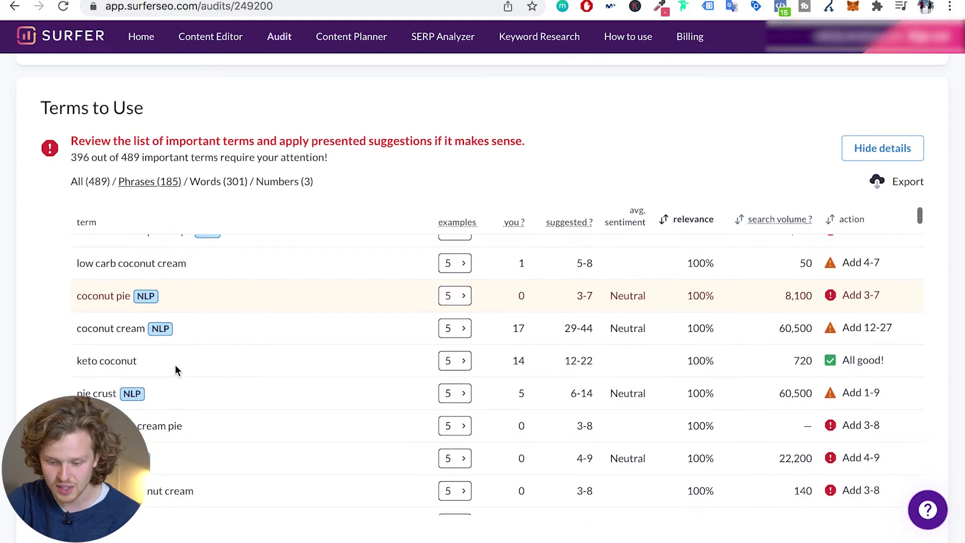
scroll(175, 371, "down", 1)
scroll(175, 371, "down", 1)
scroll(175, 374, "down", 2)
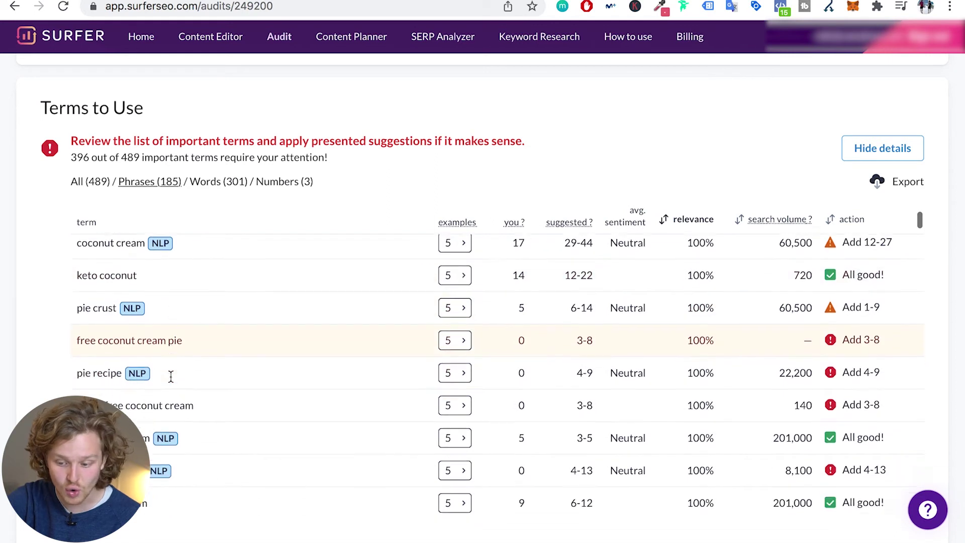
scroll(338, 412, "down", 15)
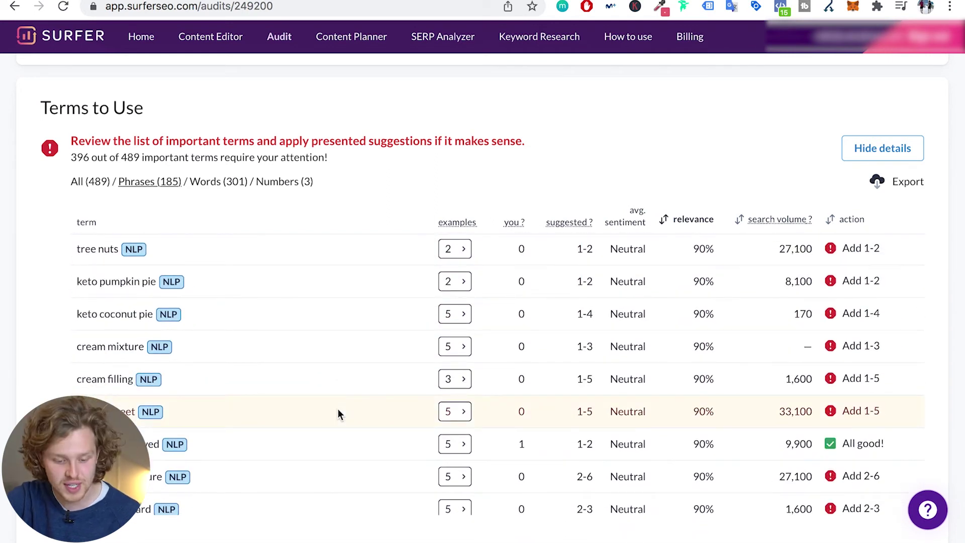
scroll(338, 410, "down", 10)
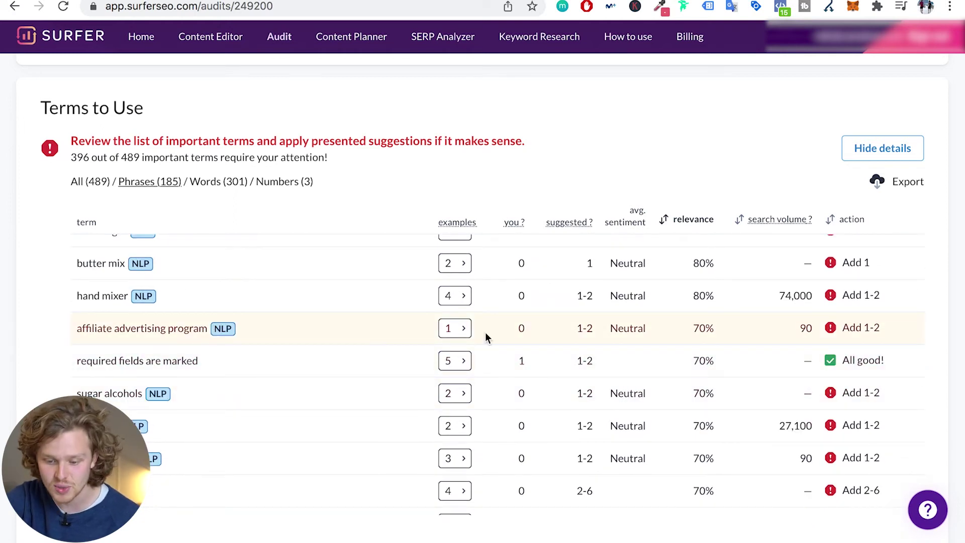
scroll(485, 337, "up", 20)
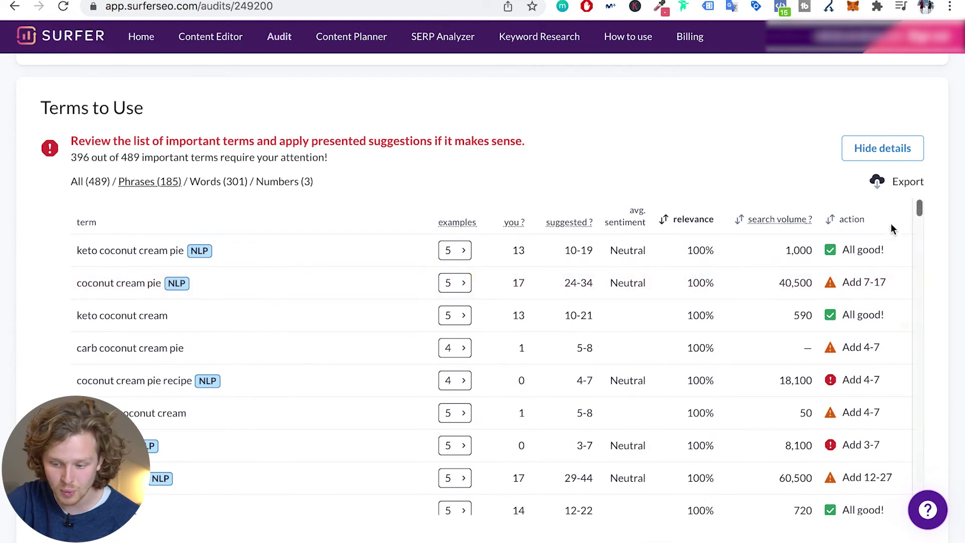
scroll(861, 314, "down", 3)
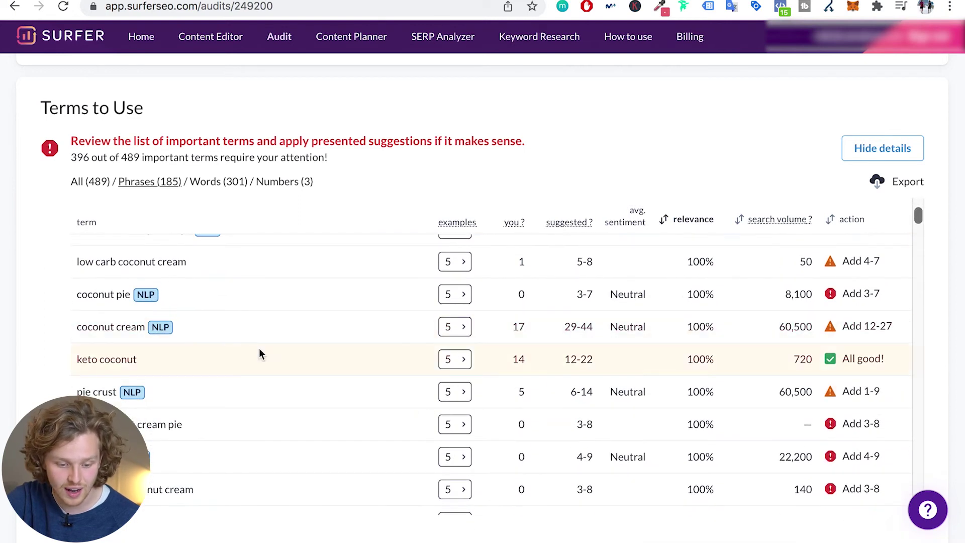
scroll(260, 354, "down", 4)
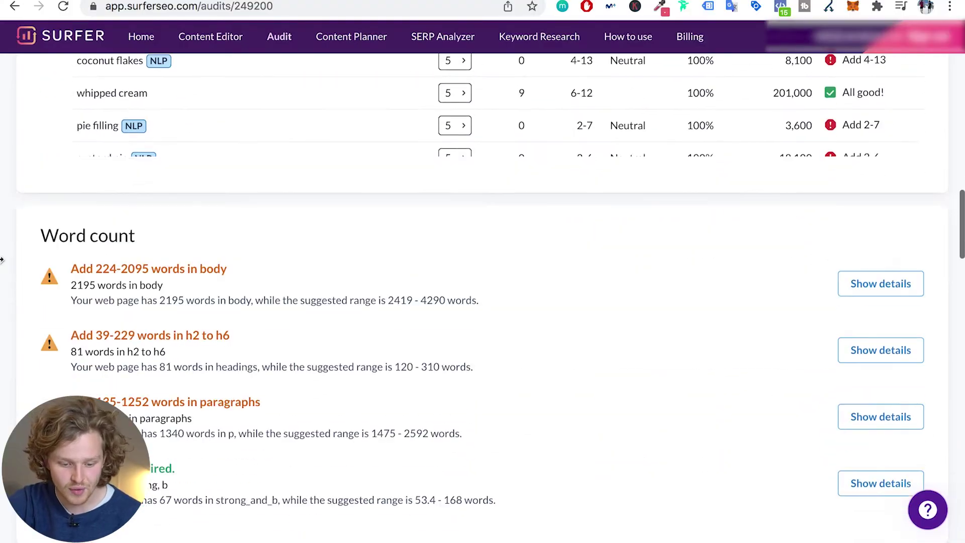
Review the word-count charts, where h2–h6 has 81 words against a 120–310 range.
left_click_drag(40, 153, 195, 159)
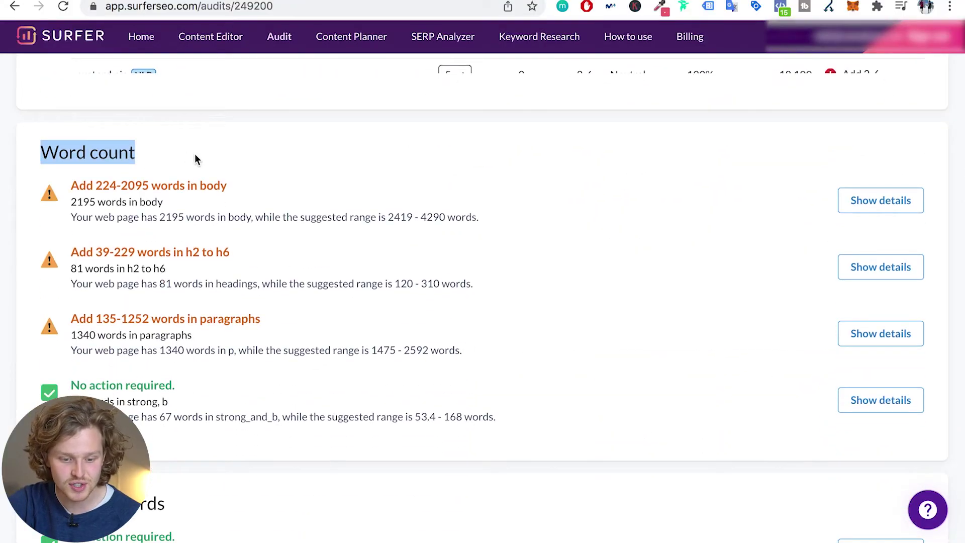
left_click(195, 159)
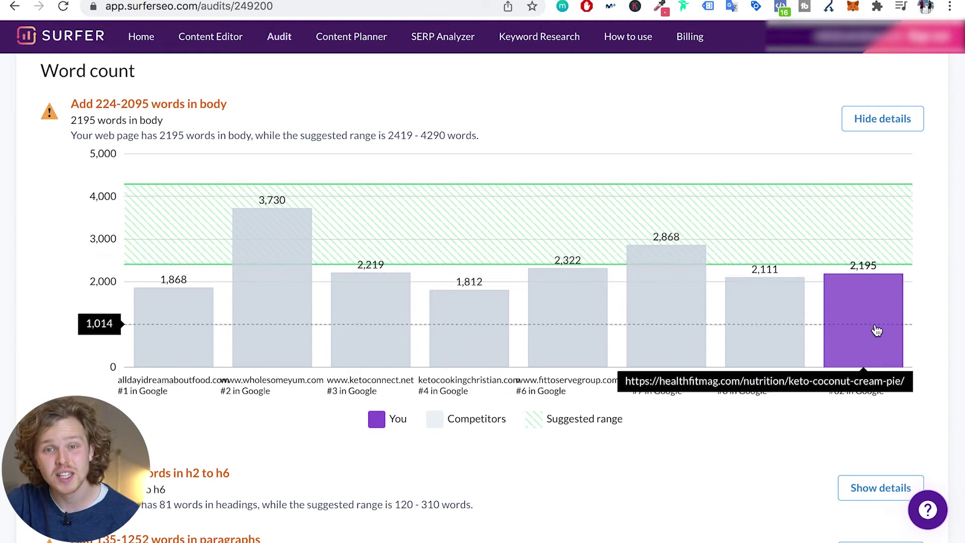
scroll(895, 317, "down", 4)
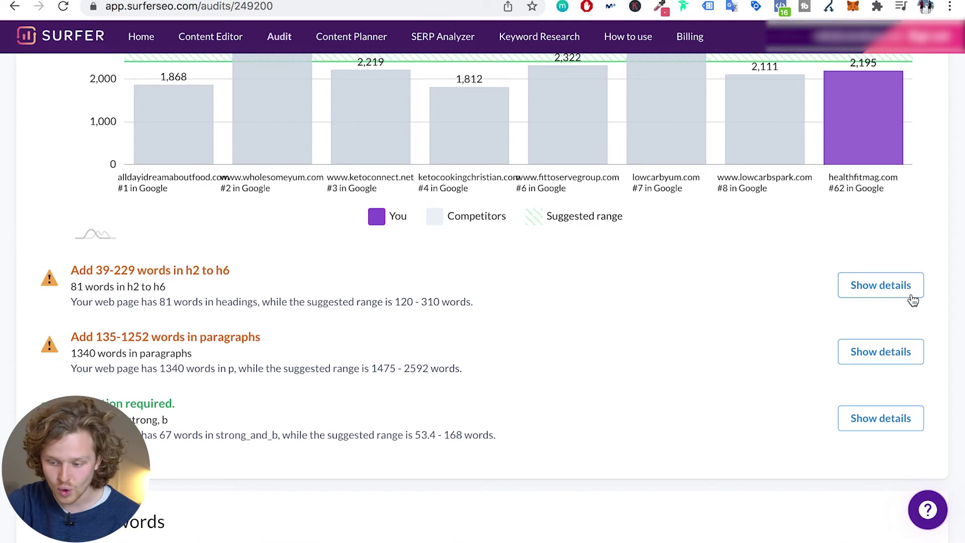
scroll(238, 372, "down", 3)
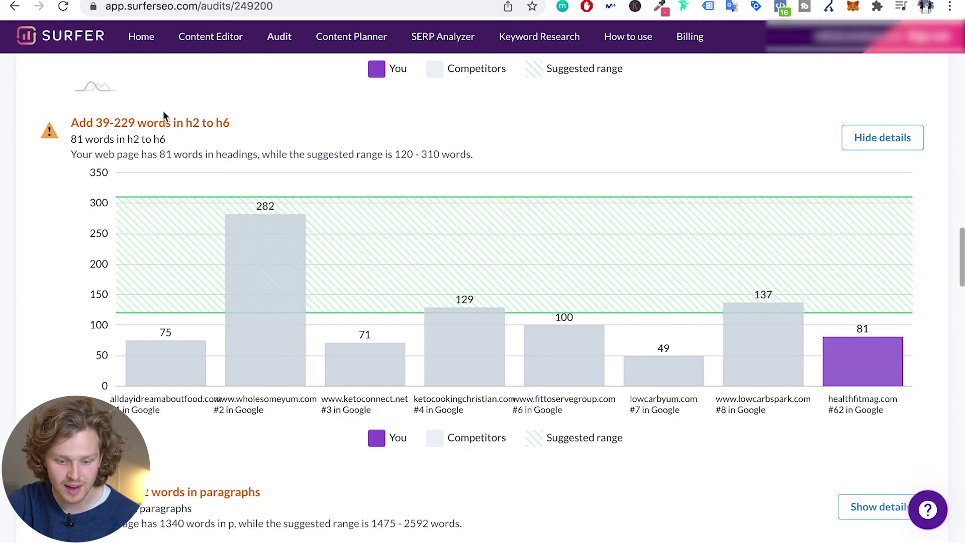
scroll(349, 302, "down", 1)
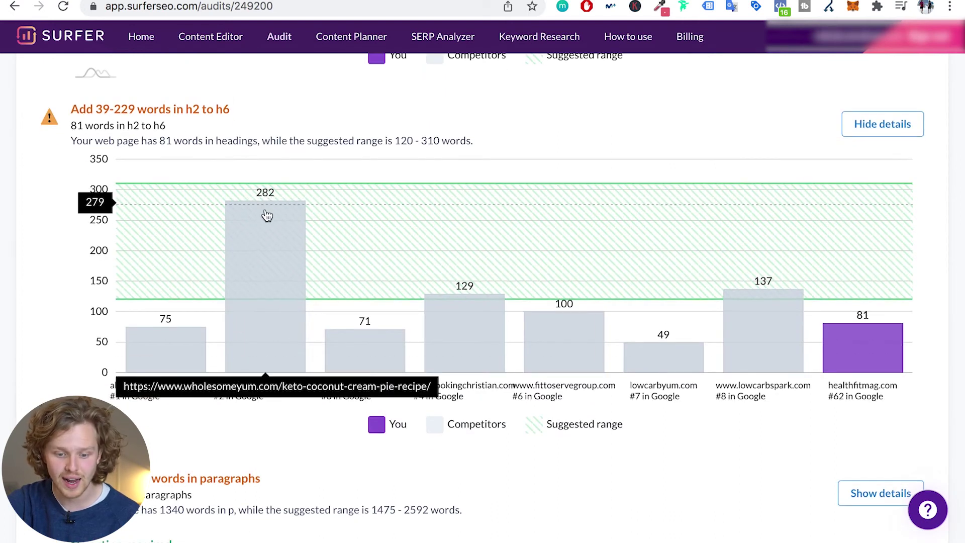
scroll(265, 274, "down", 3)
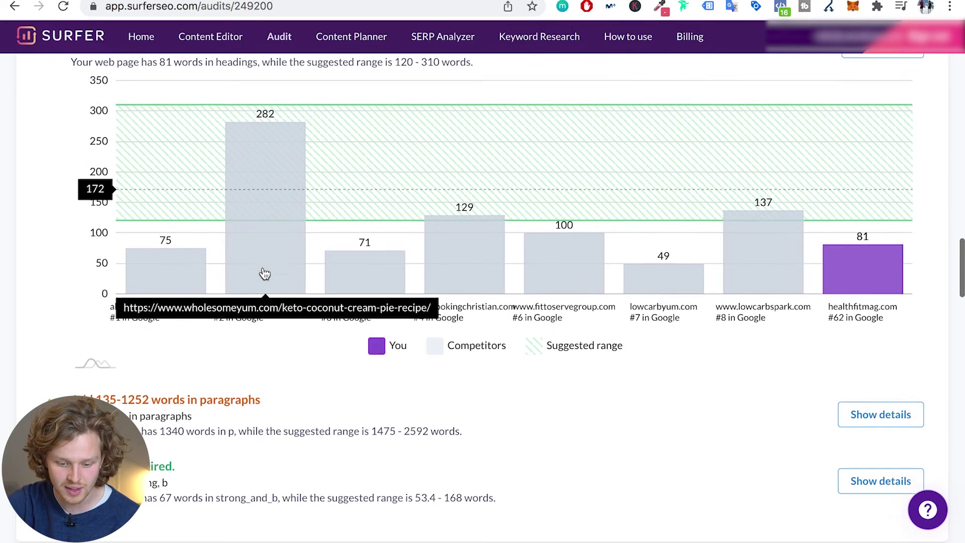
scroll(274, 362, "down", 2)
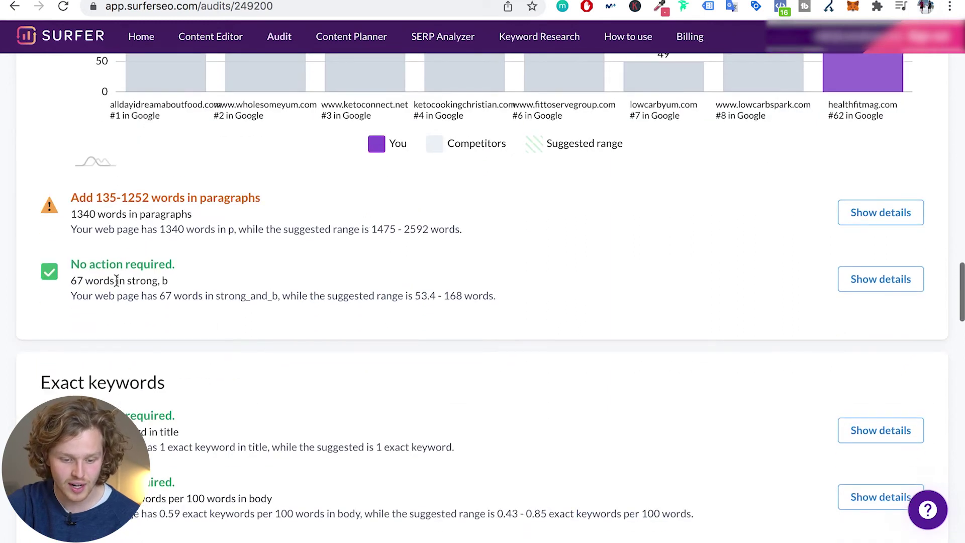
Expand the exact-keyword-in-title and partial-keywords-in-body charts, the latter showing 6.56 versus 8.97–12.5.
scroll(207, 294, "down", 5)
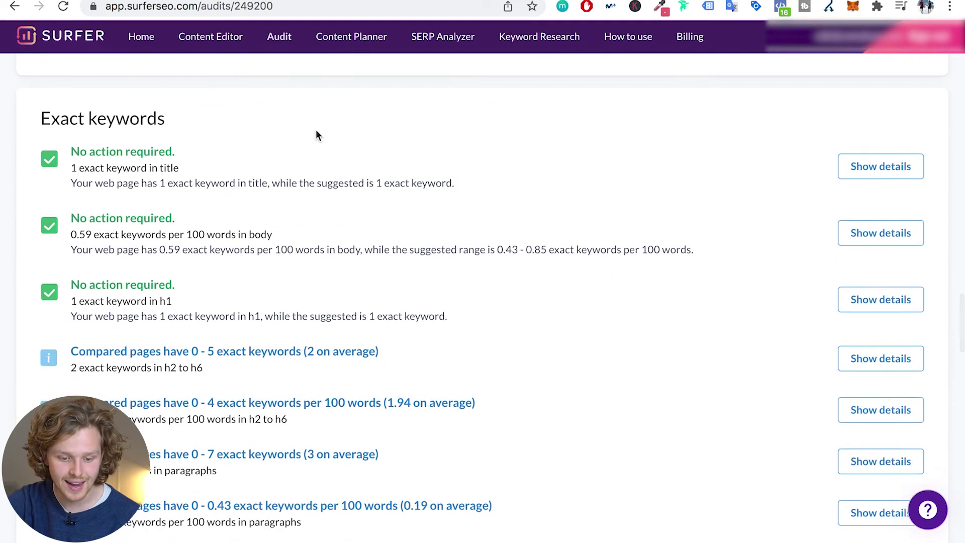
left_click(877, 167)
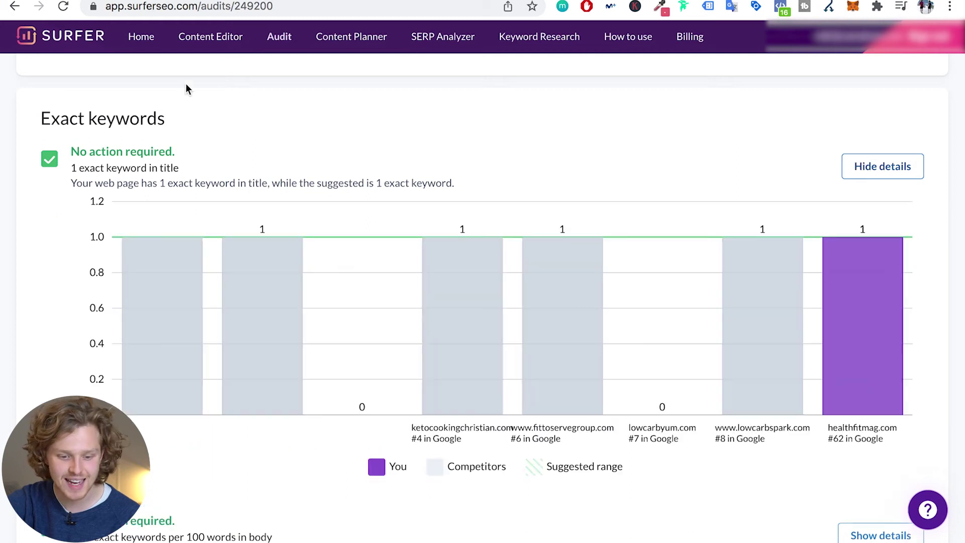
scroll(181, 209, "down", 1)
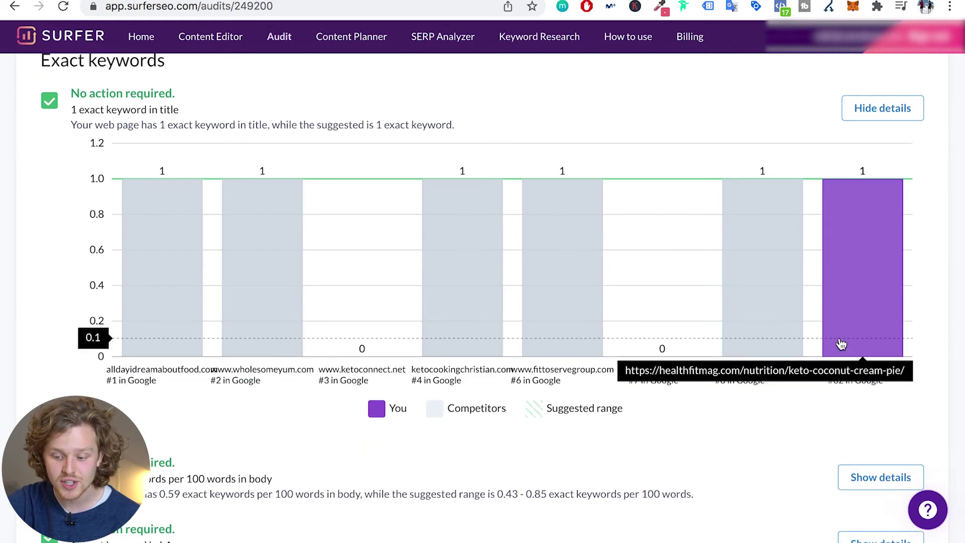
scroll(842, 345, "up", 1)
left_click_drag(72, 167, 191, 170)
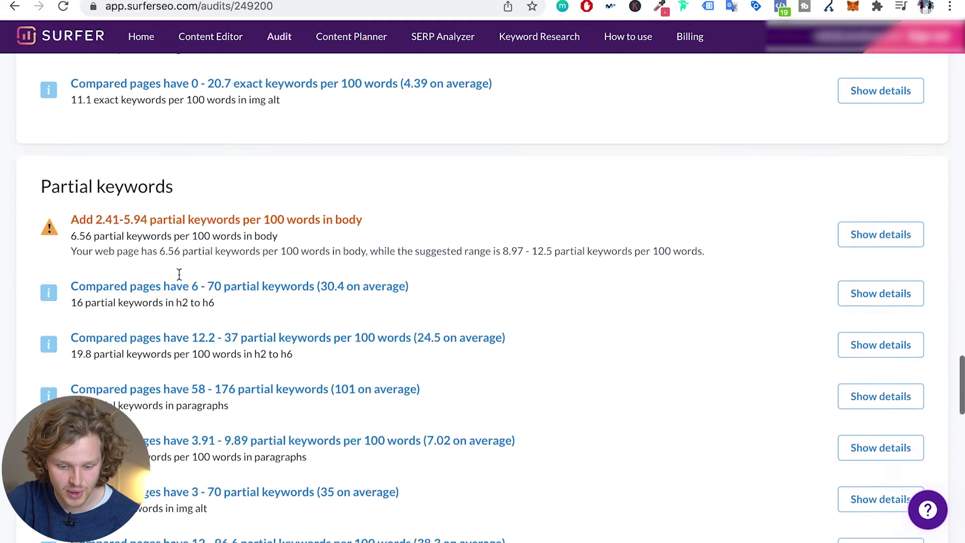
left_click(867, 173)
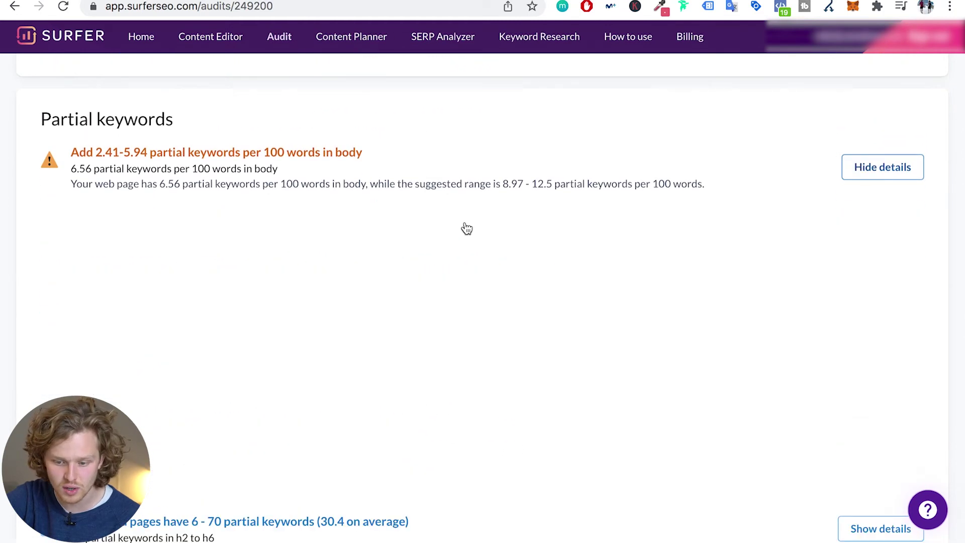
scroll(943, 323, "down", 2)
scroll(874, 298, "up", 1)
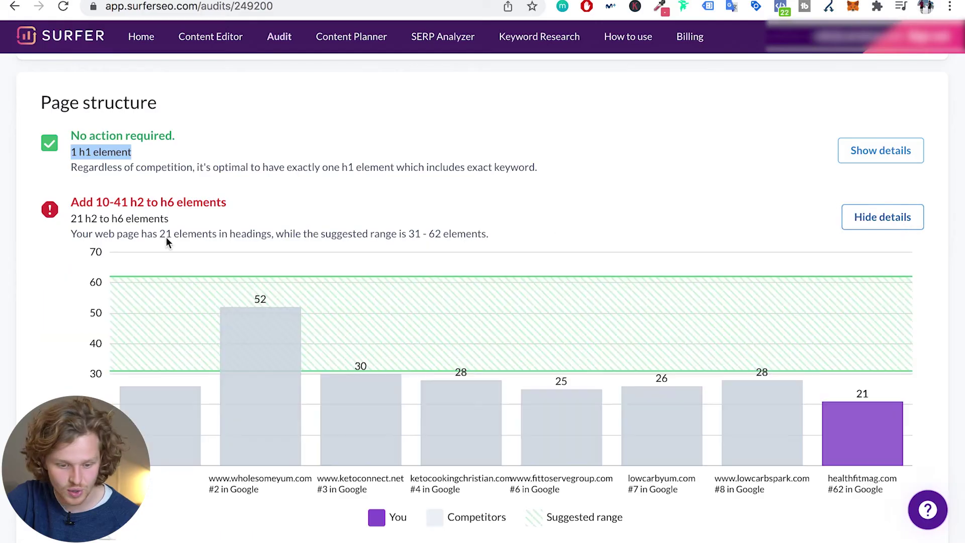
Collapse the h2–h6 elements chart, then briefly expand and collapse the image elements chart.
scroll(193, 209, "down", 1)
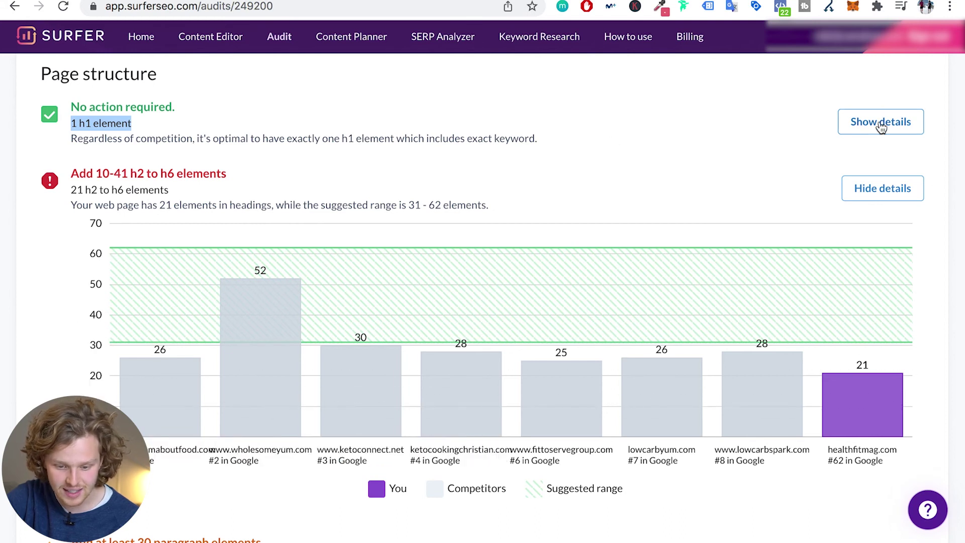
left_click(905, 194)
scroll(905, 194, "down", 2)
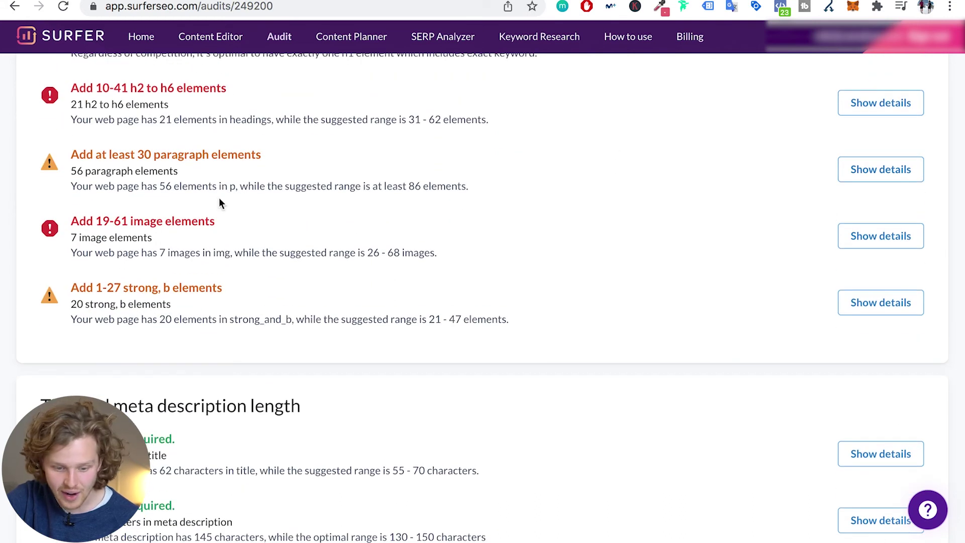
left_click(909, 242)
scroll(910, 242, "down", 2)
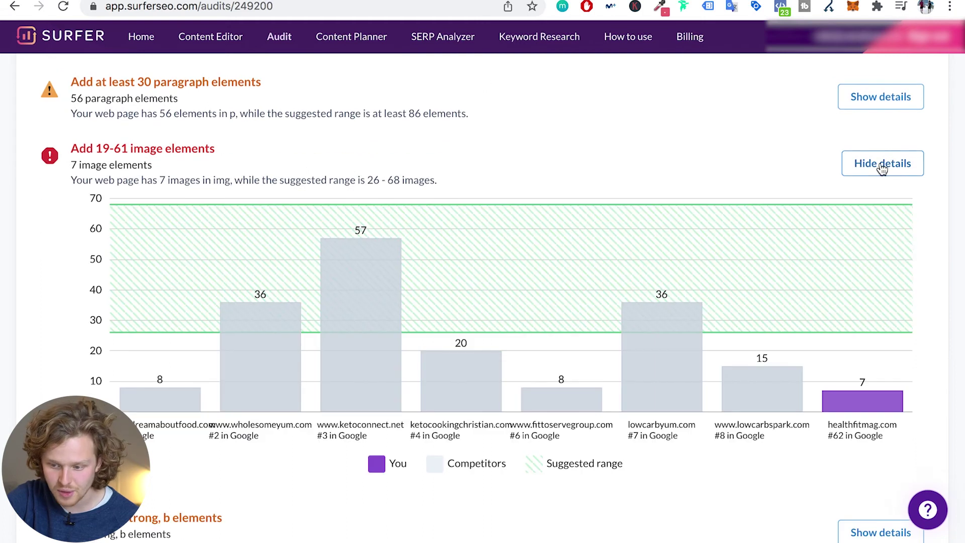
left_click(879, 169)
scroll(879, 168, "down", 3)
Check and collapse the title length comparison chart.
scroll(883, 169, "down", 1)
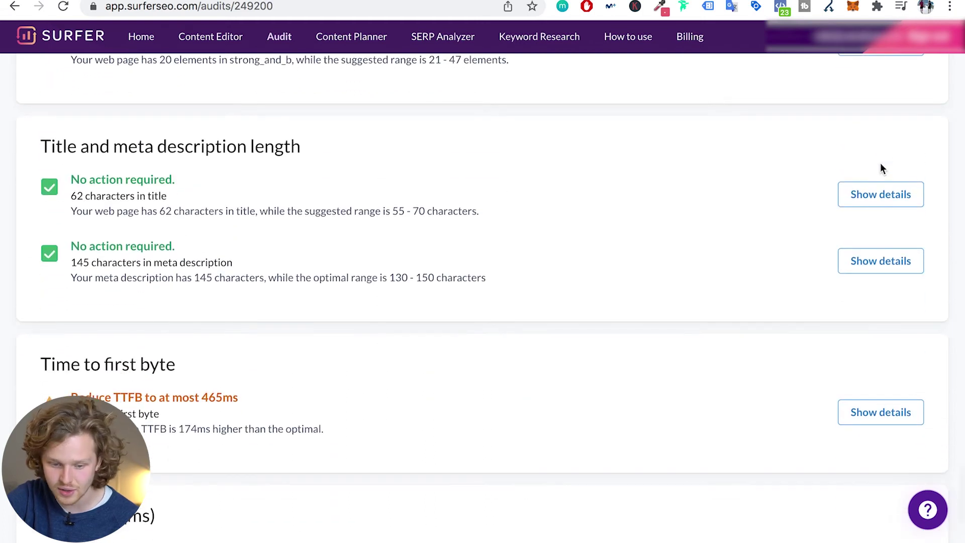
left_click(905, 202)
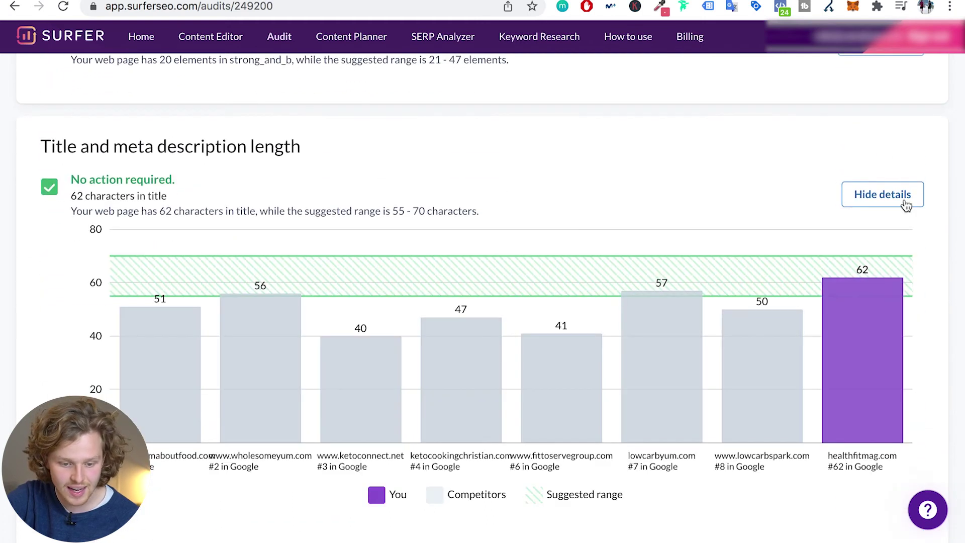
scroll(904, 205, "down", 1)
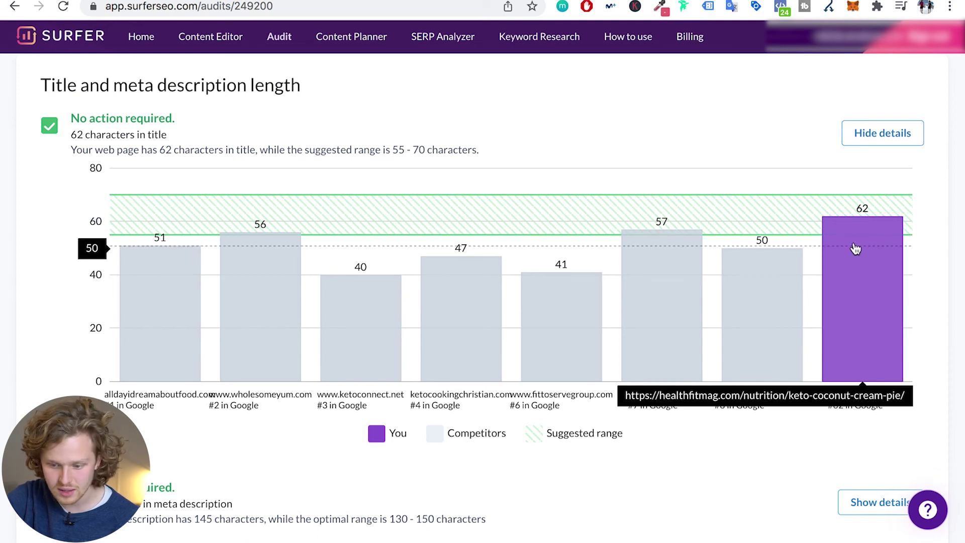
left_click(875, 144)
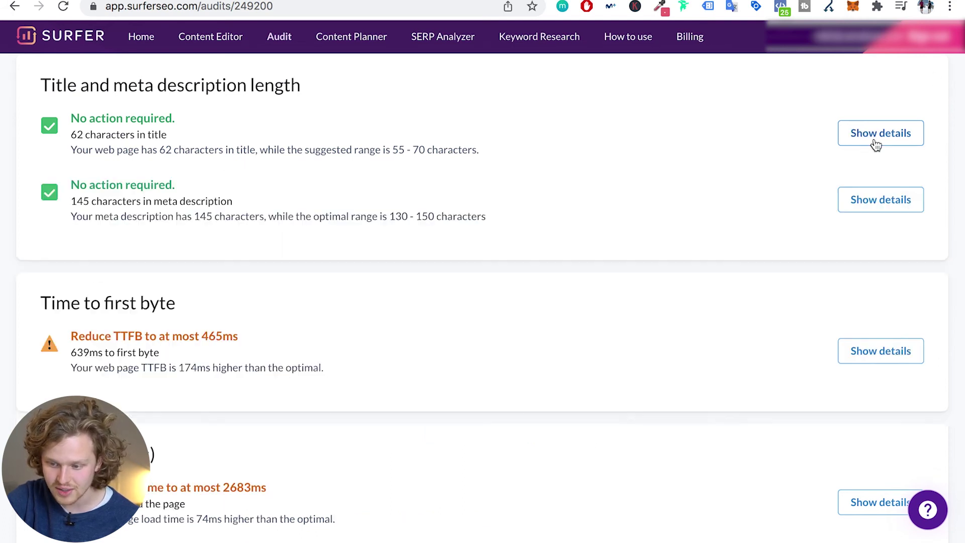
scroll(874, 140, "down", 2)
triple_click(171, 228)
left_click(286, 233)
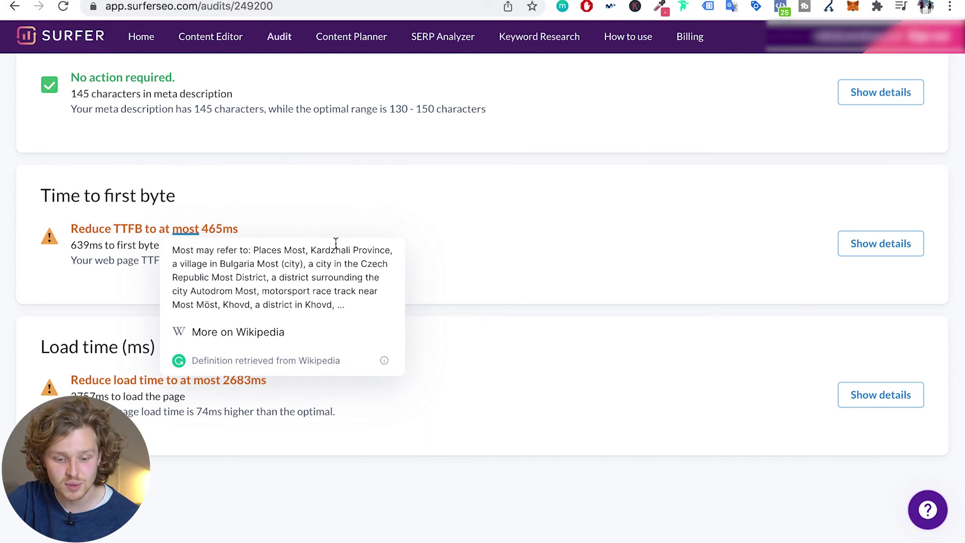
Check and collapse the time to first byte and load time charts, load time 2757ms.
left_click(862, 248)
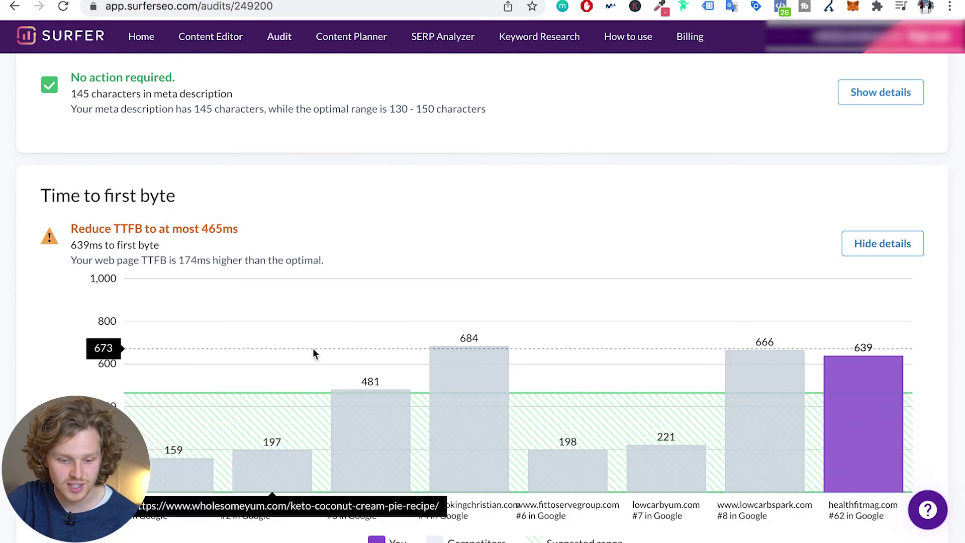
scroll(312, 347, "down", 1)
left_click(878, 187)
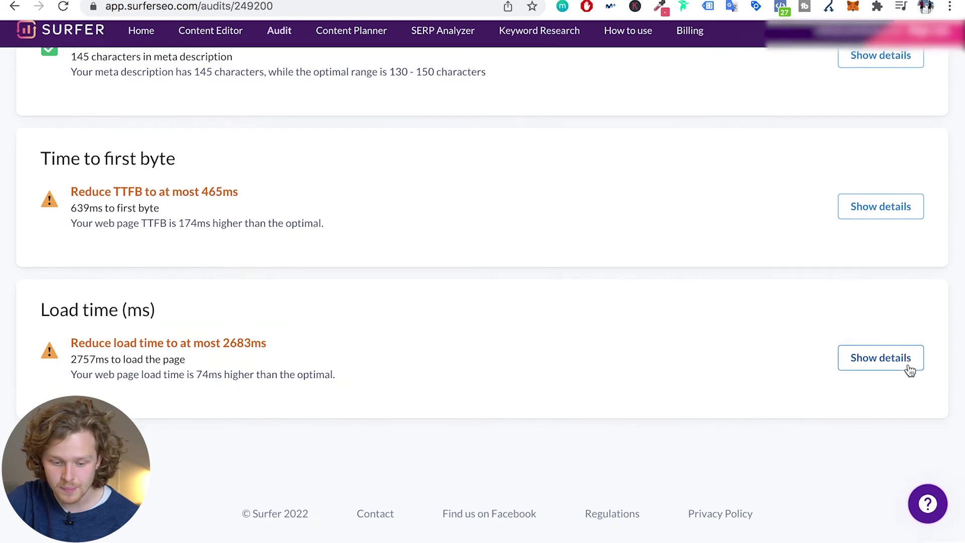
left_click(909, 369)
scroll(879, 347, "down", 3)
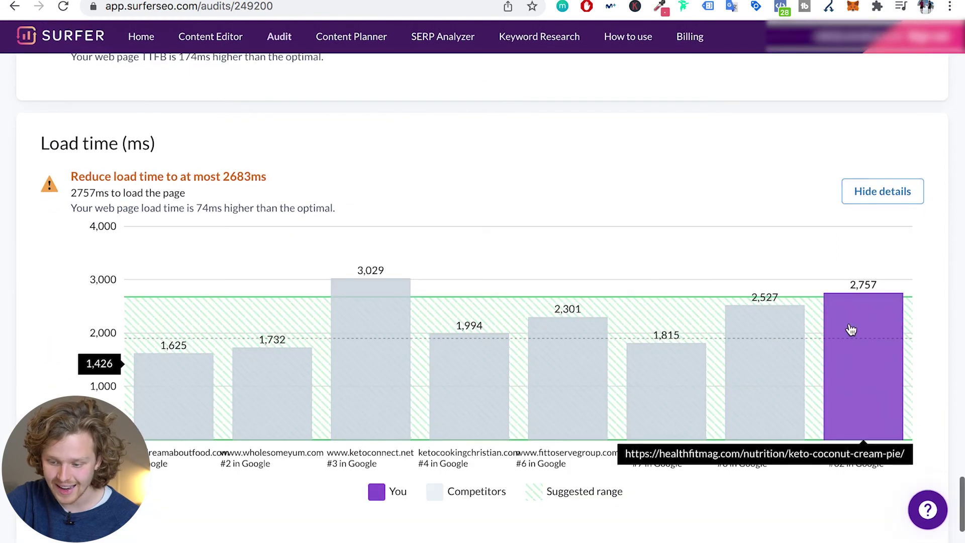
left_click(880, 202)
Scroll back to the top of the keto coconut cream pie audit report.
scroll(845, 201, "up", 20)
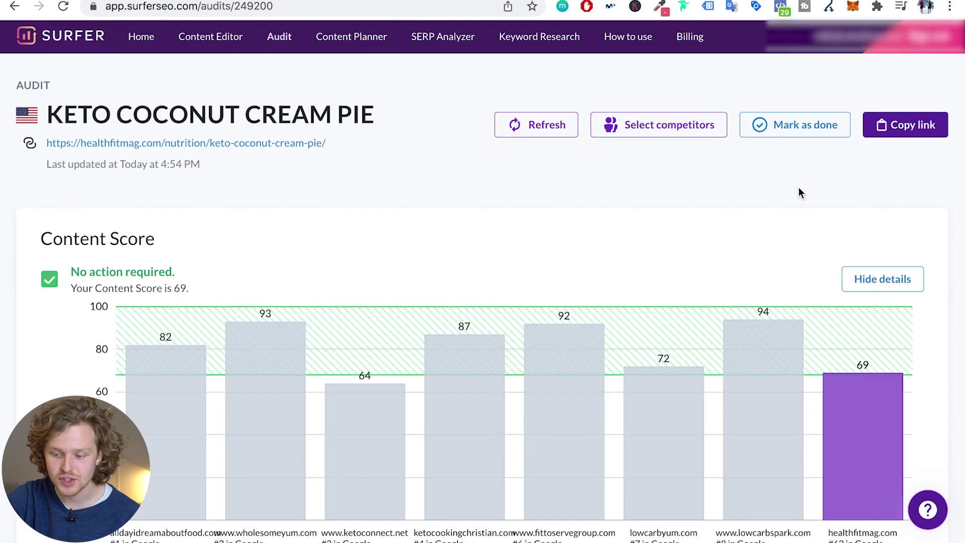